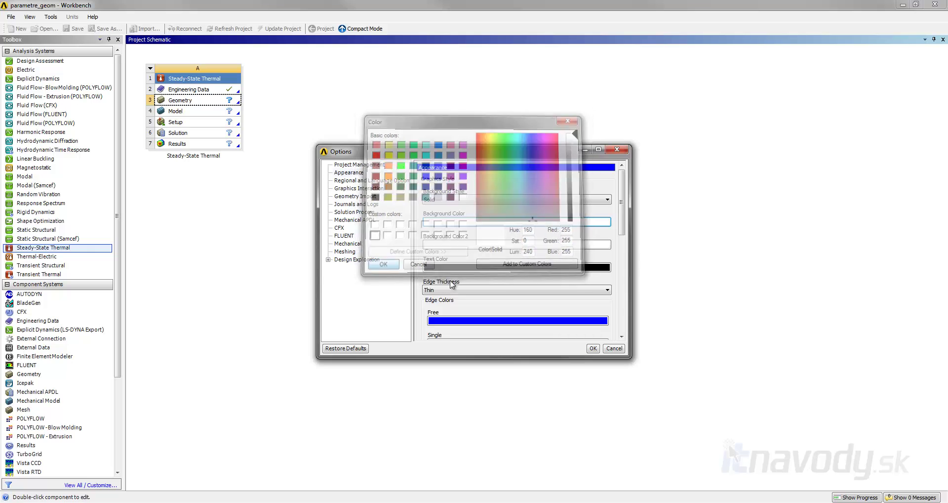
Accept the program options and open the Steady-State Thermal system's geometry for editing with millimeter as the length unit.
left_click(592, 348)
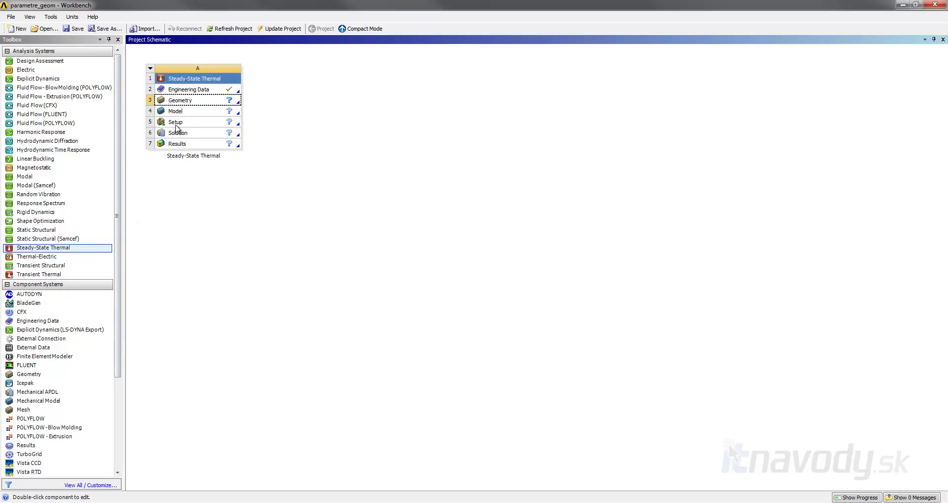
left_click(198, 103)
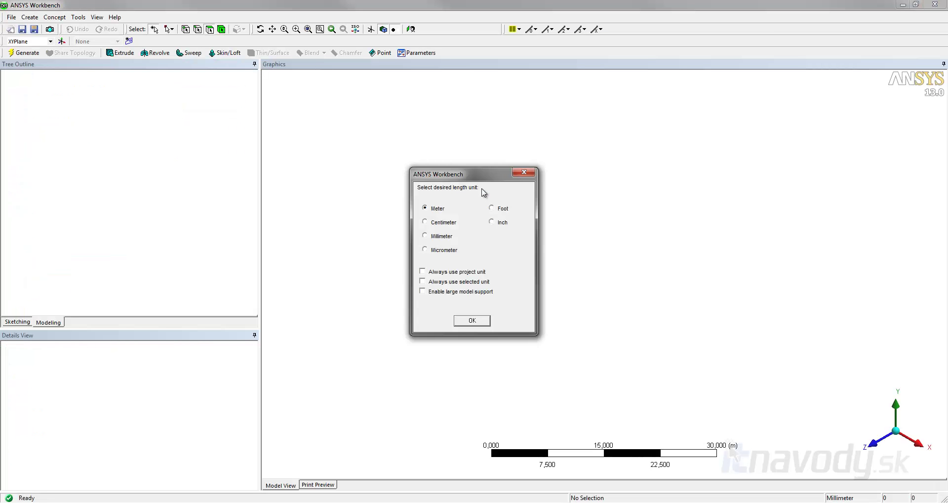
left_click(441, 236)
left_click(466, 321)
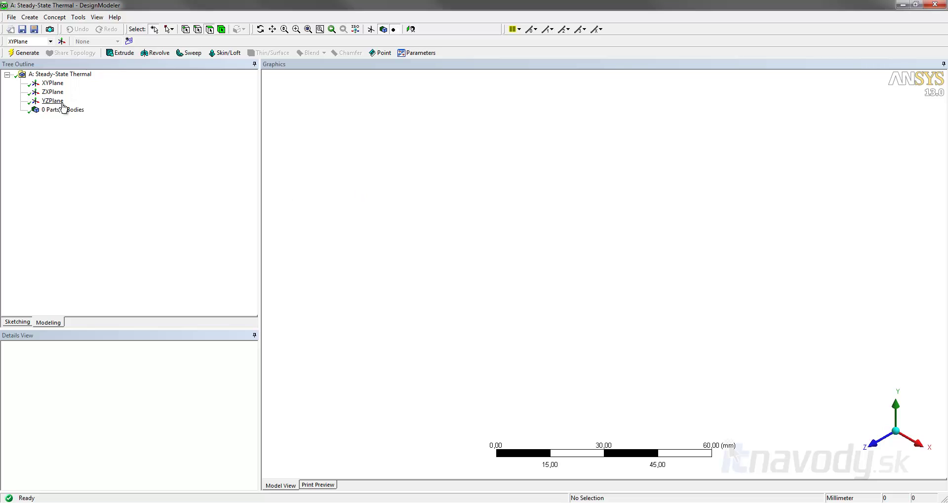
Orient the view to face XYPlane and start sketching on it.
left_click(52, 83)
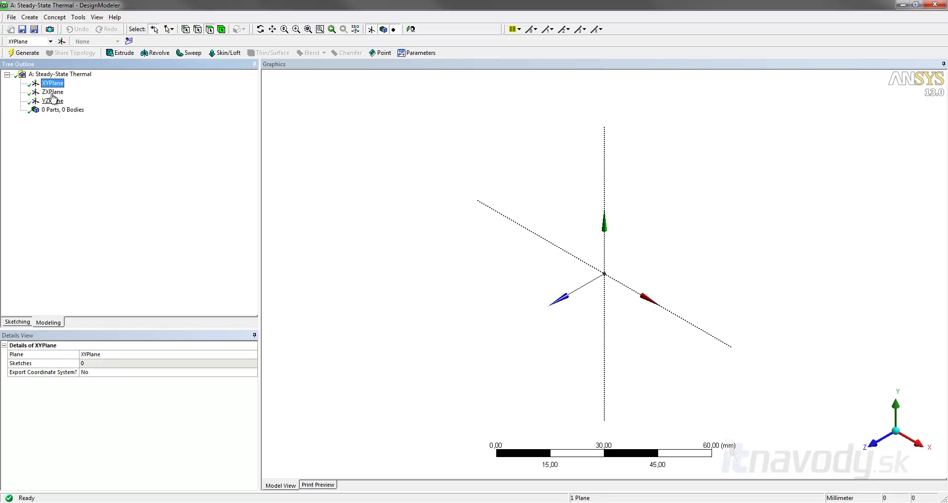
left_click(411, 29)
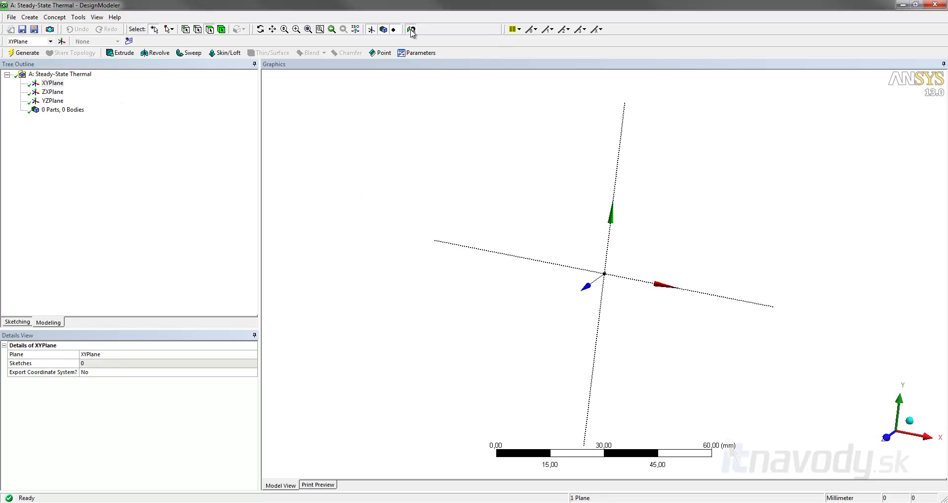
left_click(19, 323)
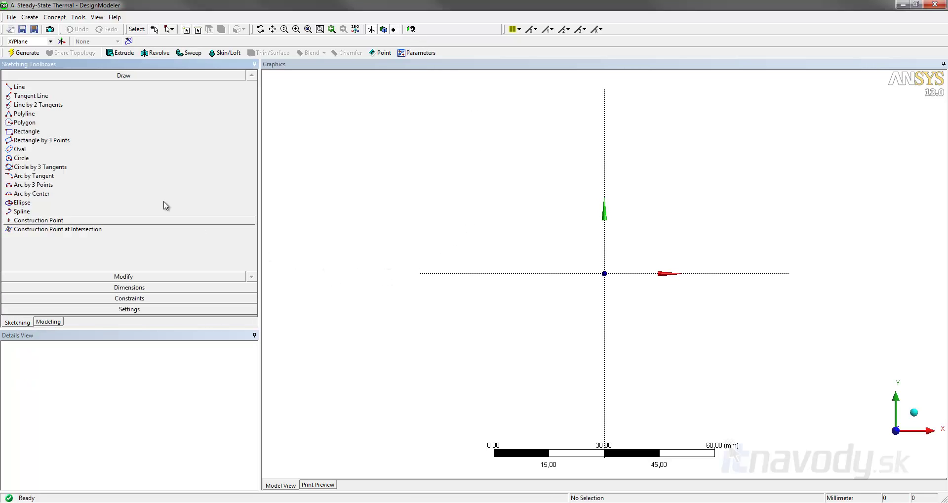
Show the 2D sketch grid, enable grid snapping and set 5 minor steps per major grid spacing.
left_click(132, 310)
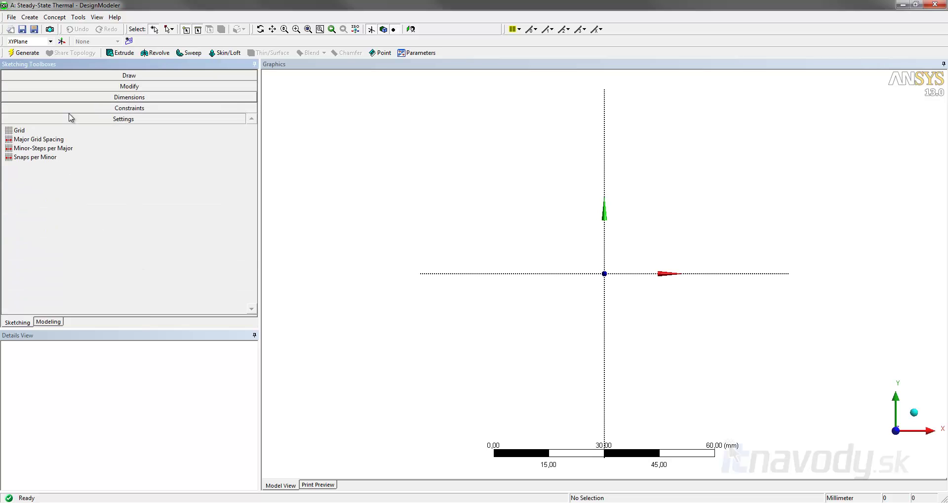
left_click(63, 131)
left_click(227, 130)
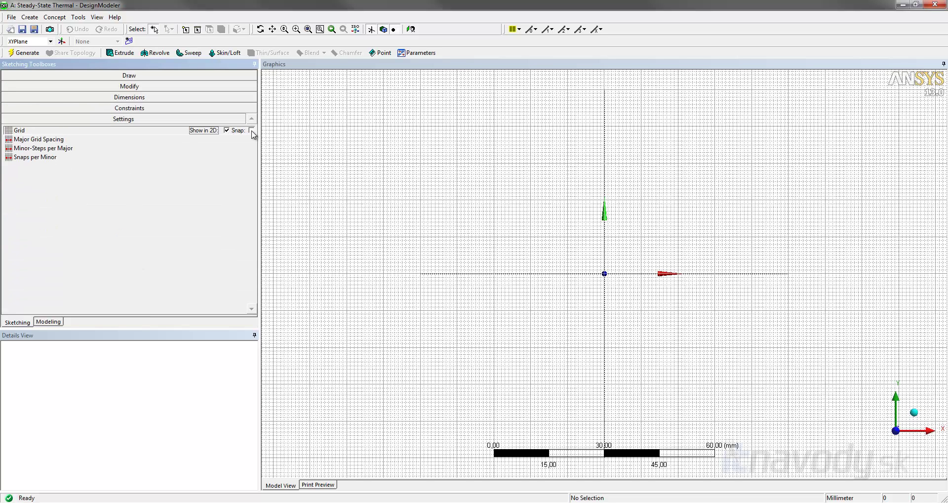
left_click(251, 131)
left_click(53, 141)
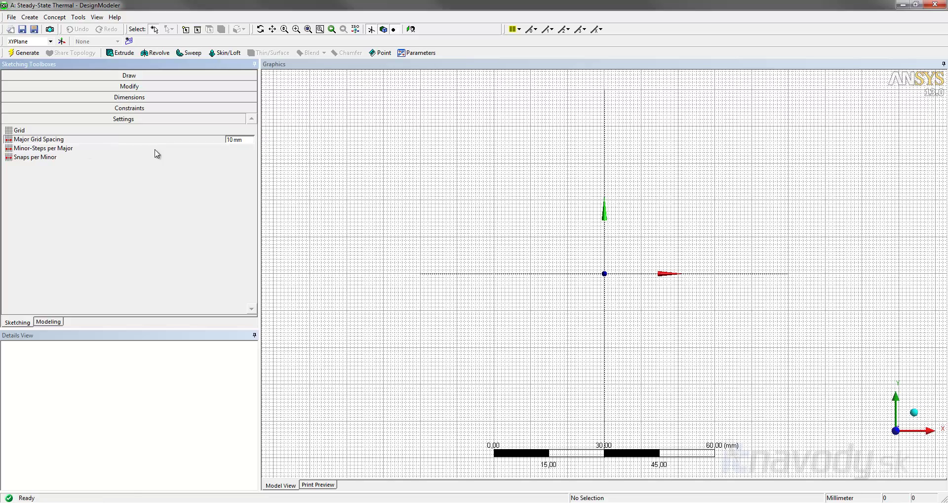
left_click(156, 150)
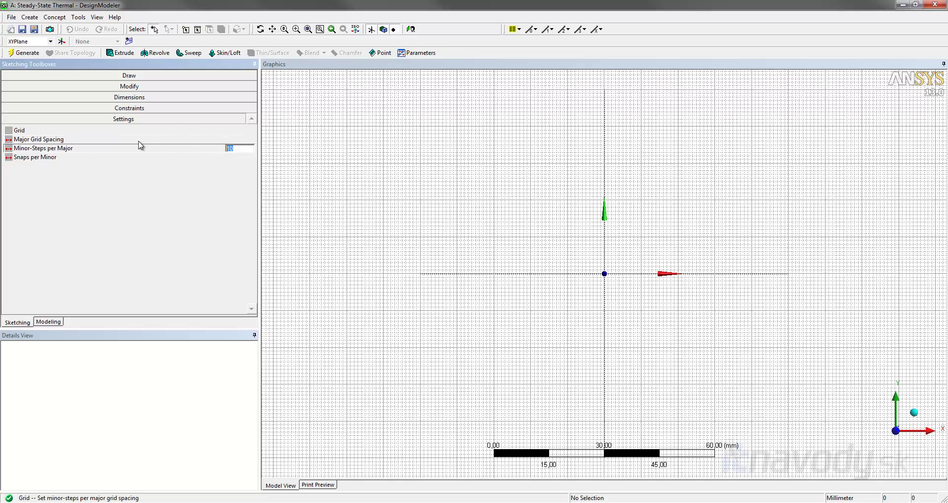
key("Return")
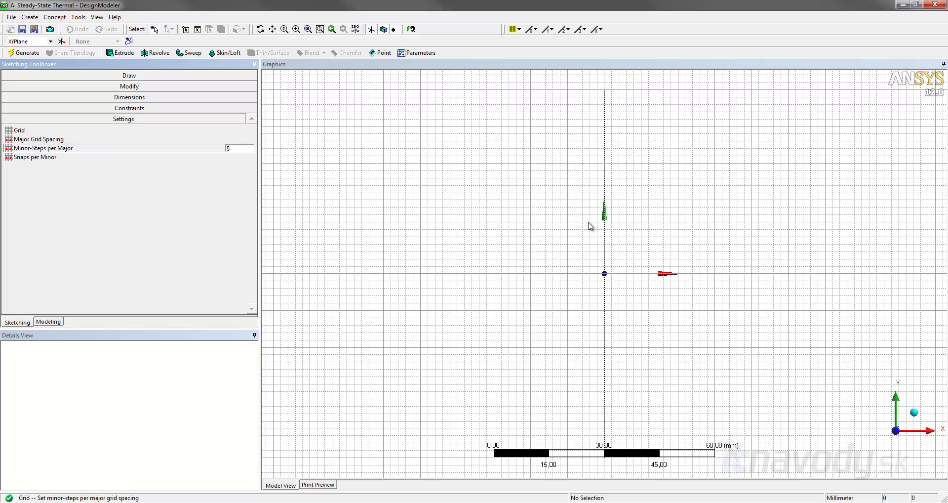
Draw a closed L-shaped polyline from the origin, about 30 mm wide and 34 mm high, with legs about 6 mm thick.
left_click(126, 77)
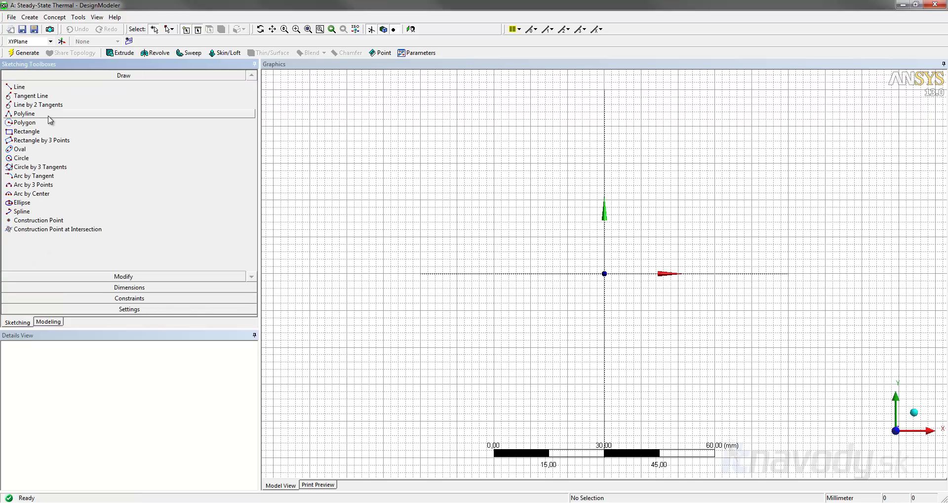
left_click(48, 115)
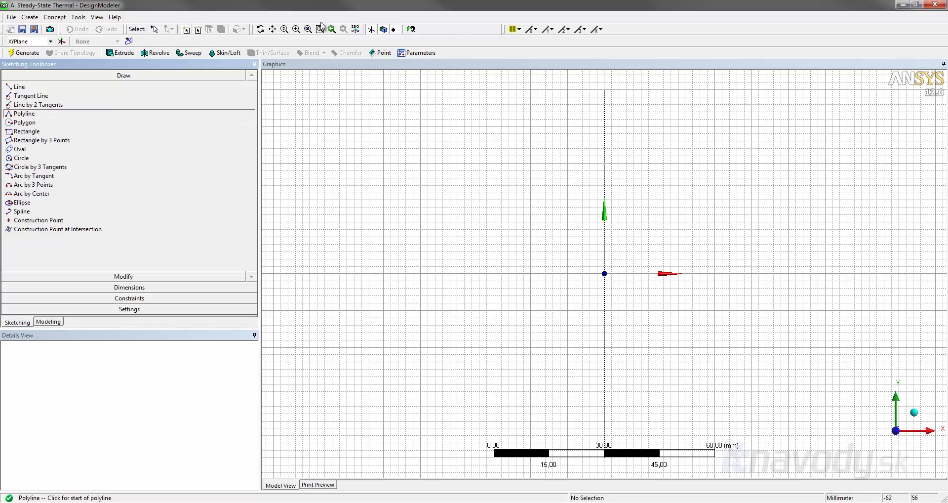
left_click(297, 29)
left_click_drag(522, 186, 730, 339)
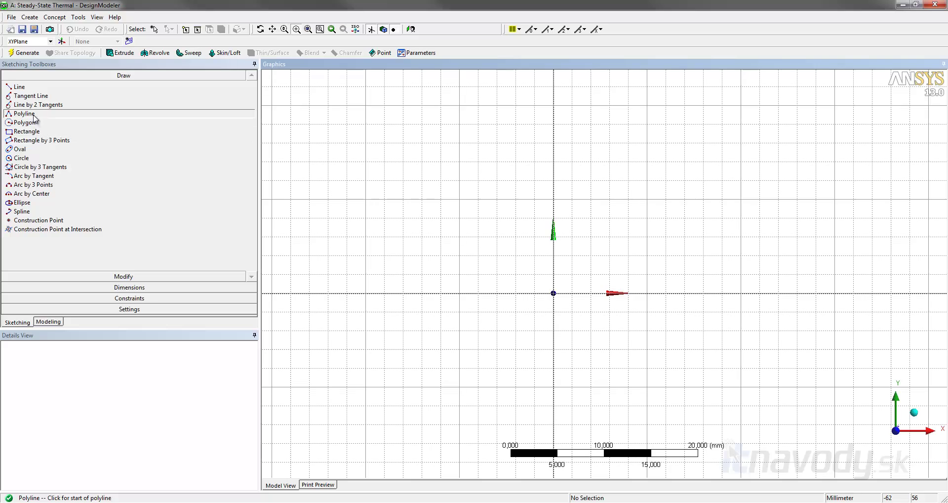
left_click(297, 29)
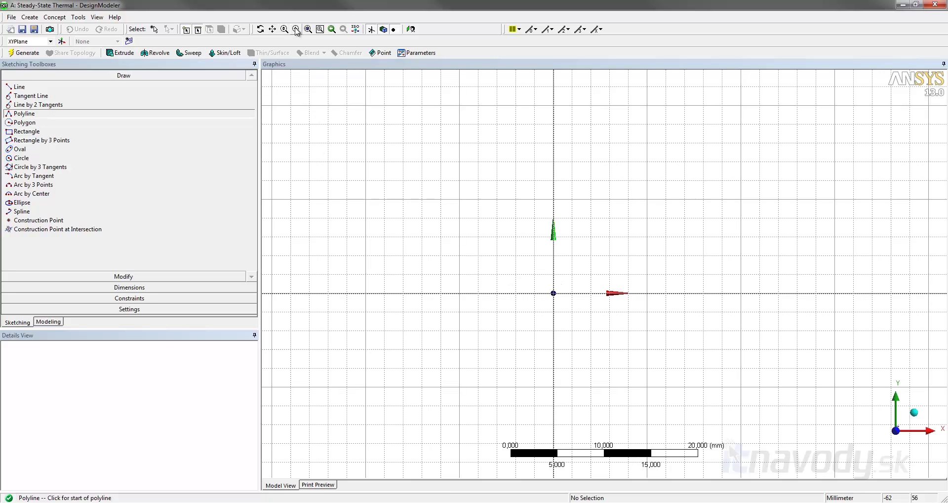
left_click(553, 293)
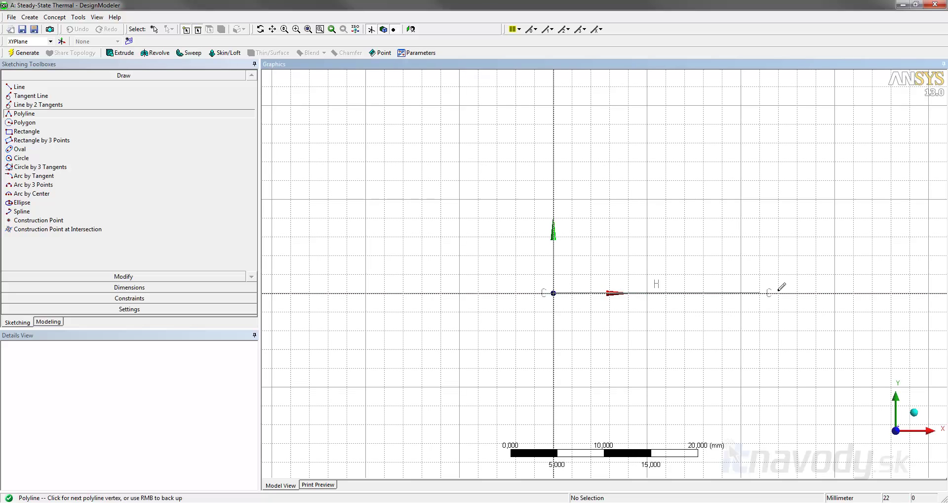
left_click(835, 292)
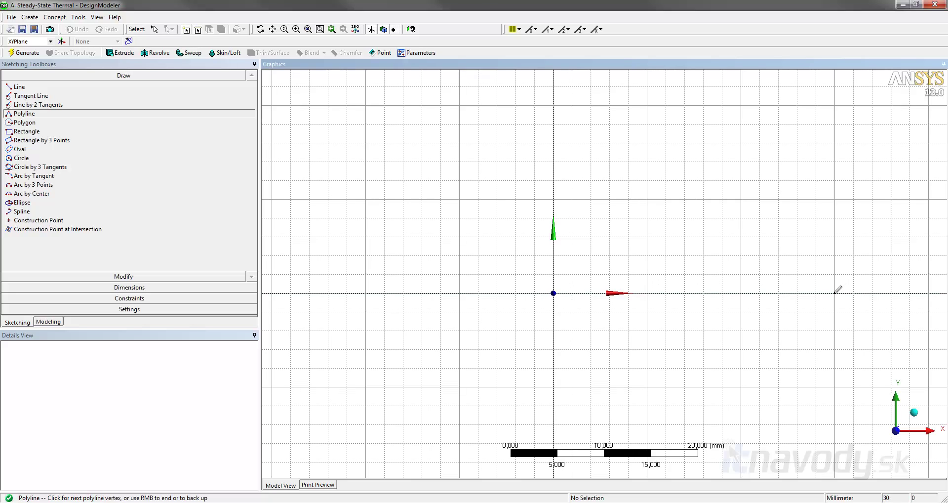
left_click(835, 236)
scroll(610, 115, "down", 3)
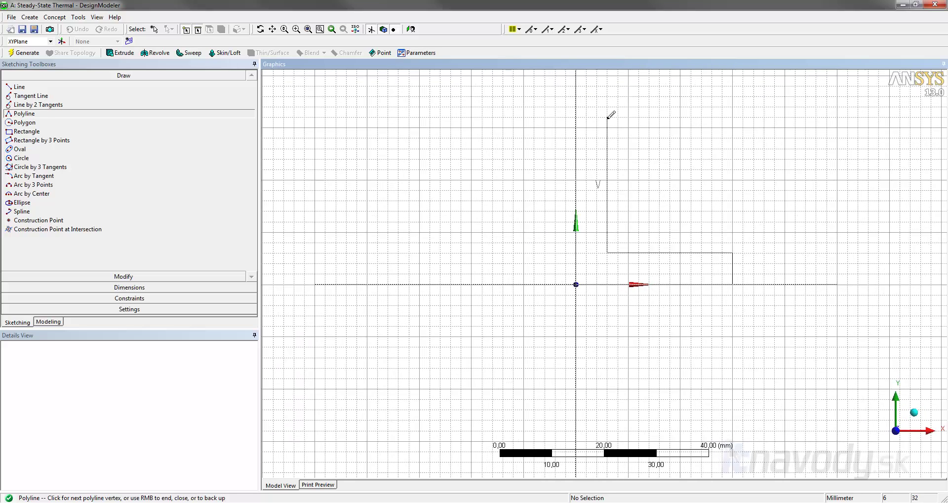
left_click(608, 106)
left_click(576, 105)
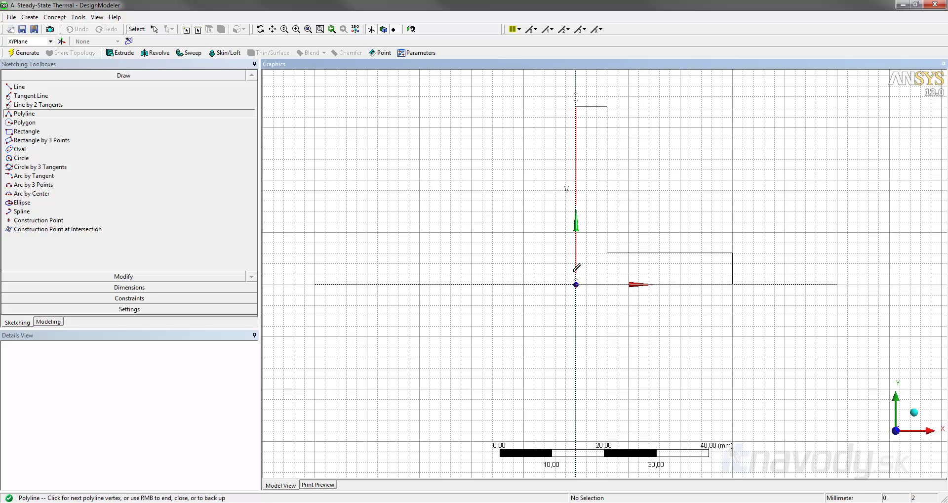
right_click(481, 197)
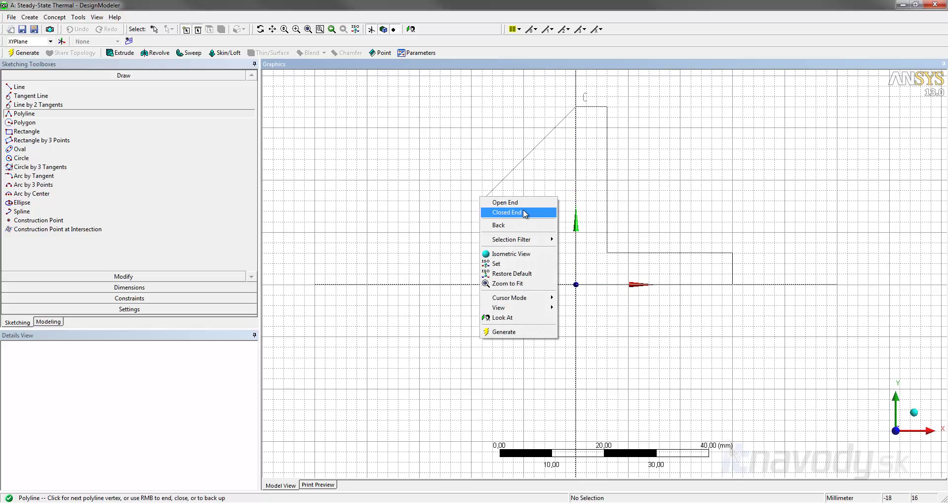
left_click(524, 213)
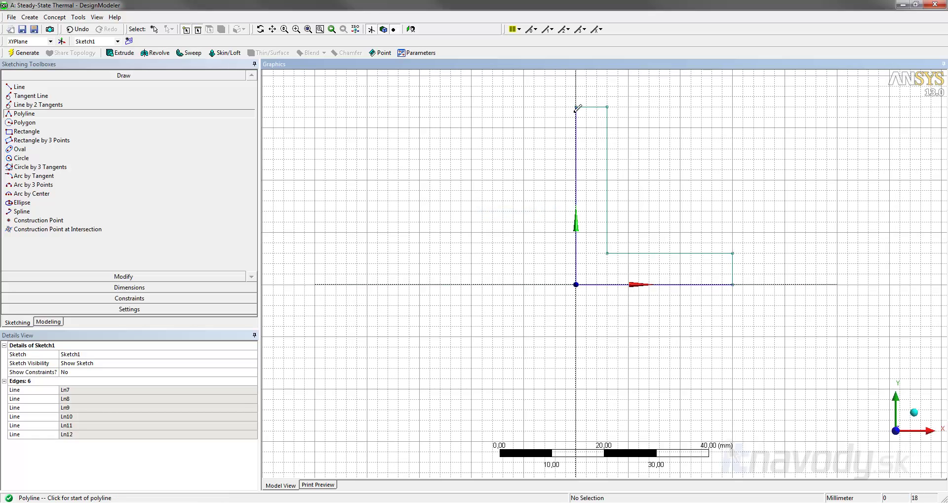
Add horizontal dimensions for the upright leg's thickness and the L-profile's overall width.
left_click(127, 288)
left_click(27, 118)
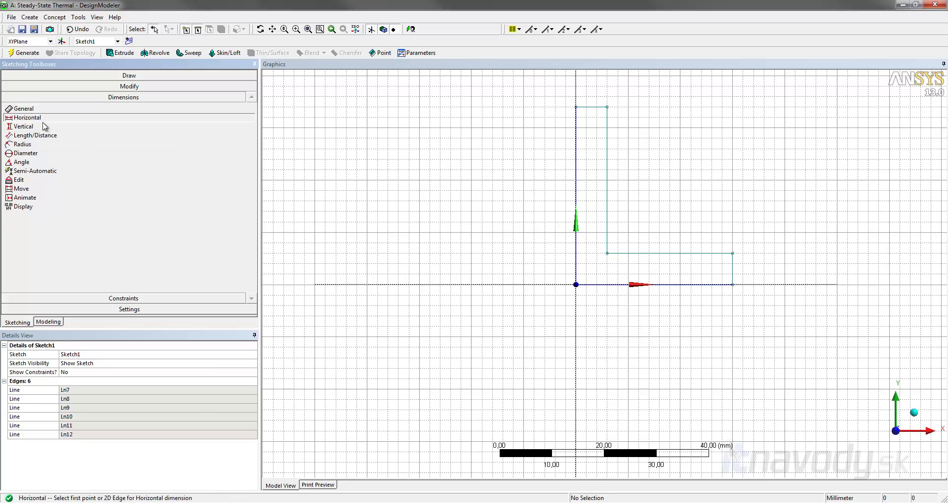
left_click(583, 165)
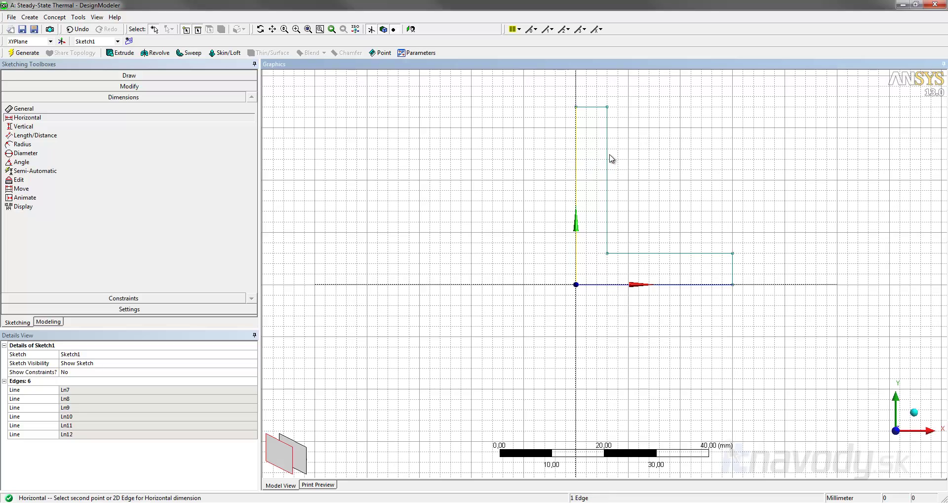
left_click(608, 126)
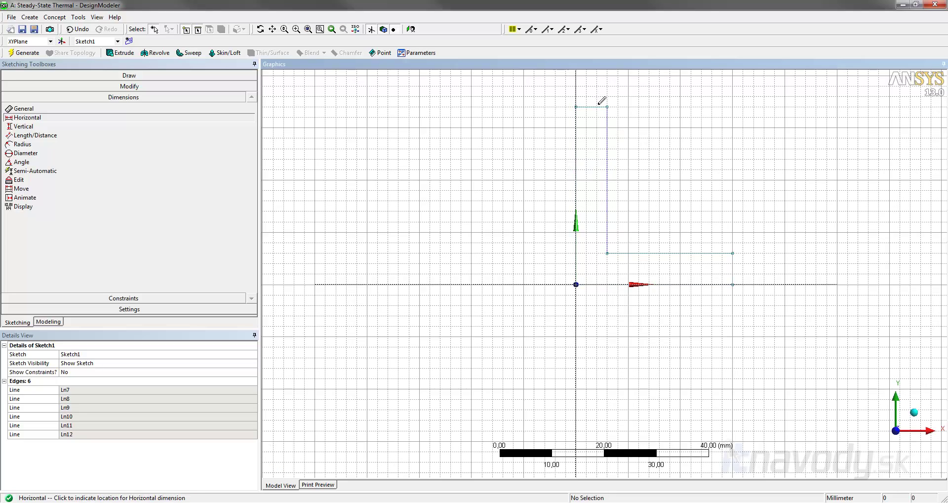
left_click(597, 91)
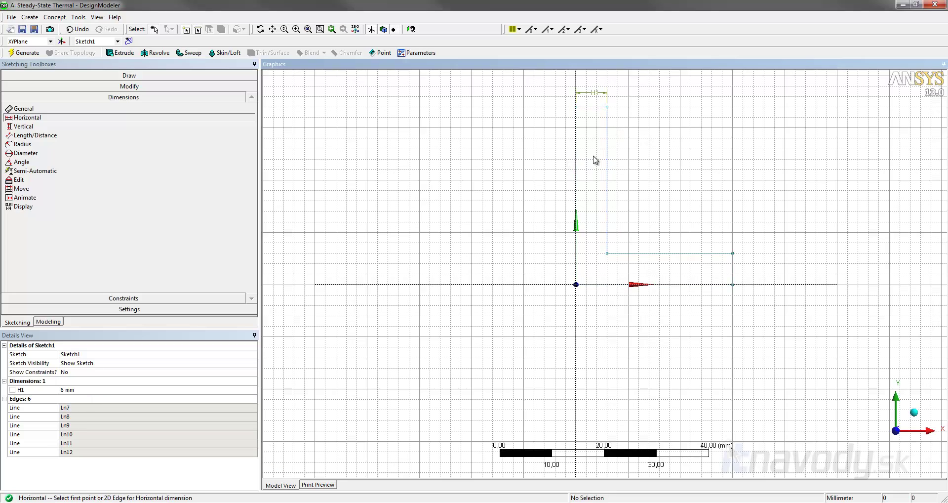
left_click(577, 196)
left_click(733, 271)
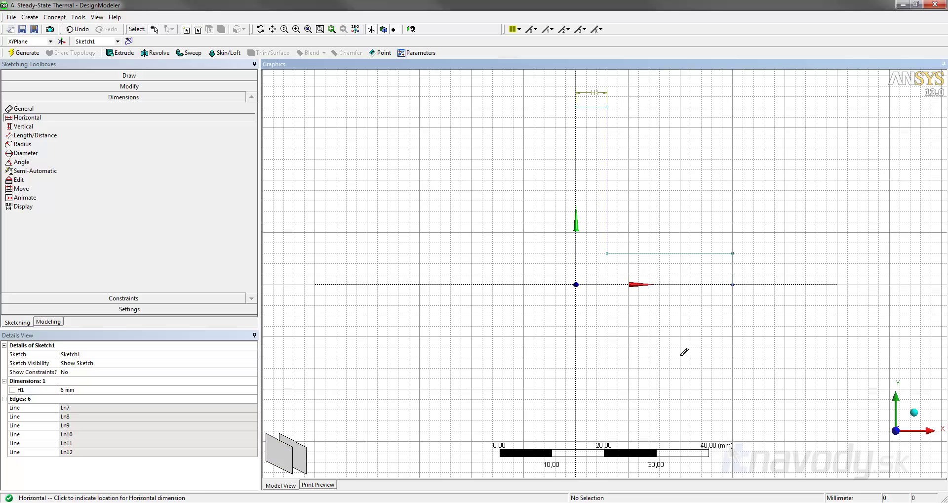
left_click(676, 326)
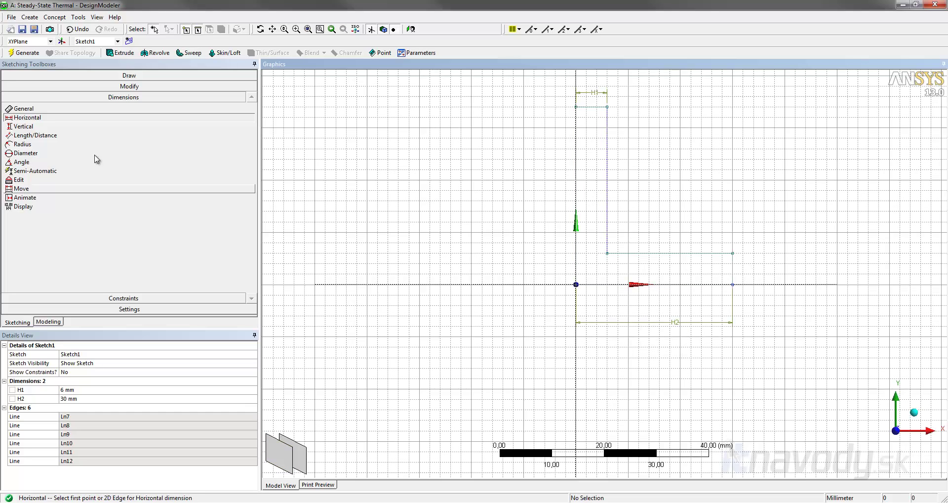
Add vertical dimensions for the lower leg's thickness and the L-profile's overall height.
left_click(49, 127)
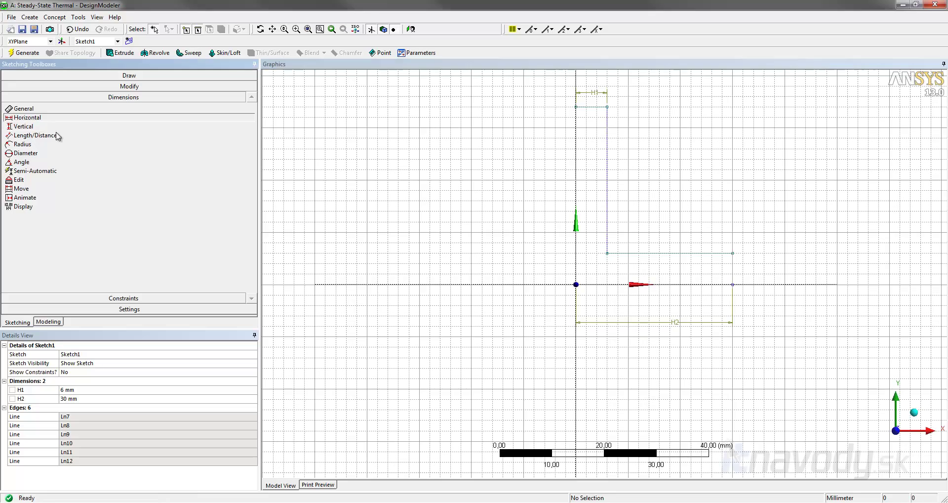
left_click(684, 253)
left_click(697, 285)
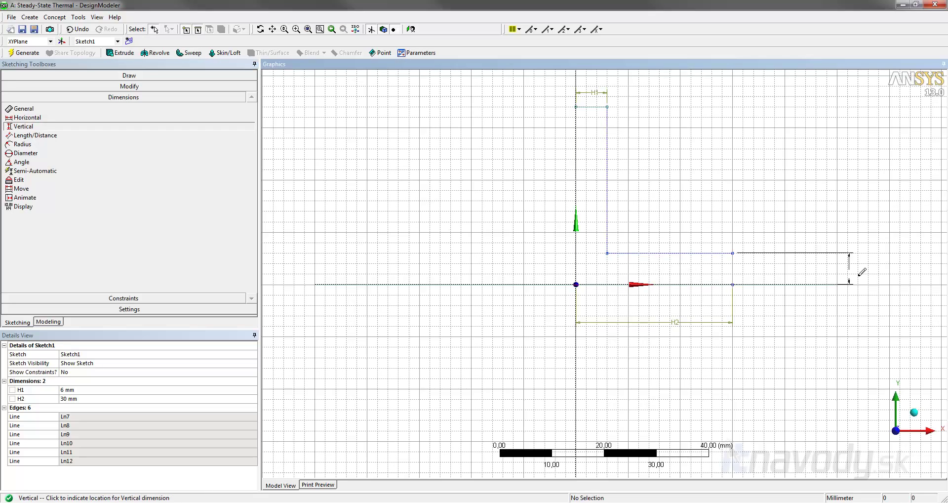
left_click(774, 273)
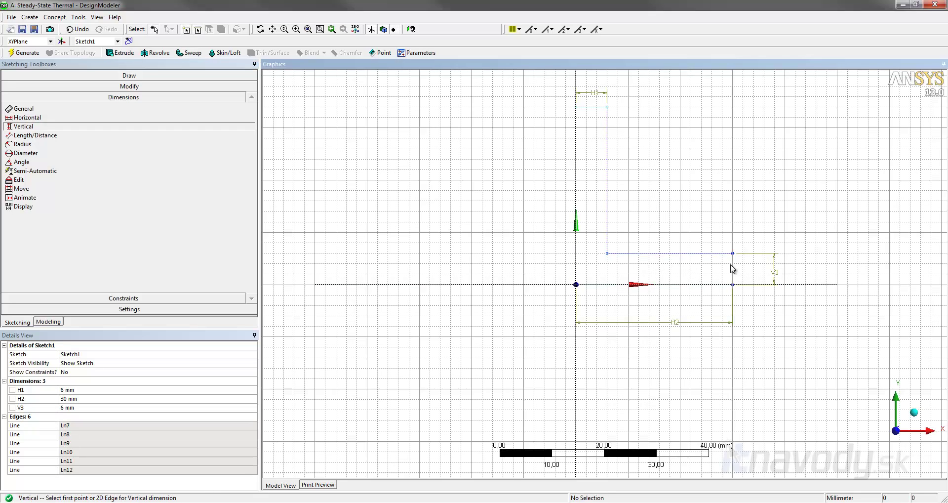
left_click(597, 107)
left_click(609, 285)
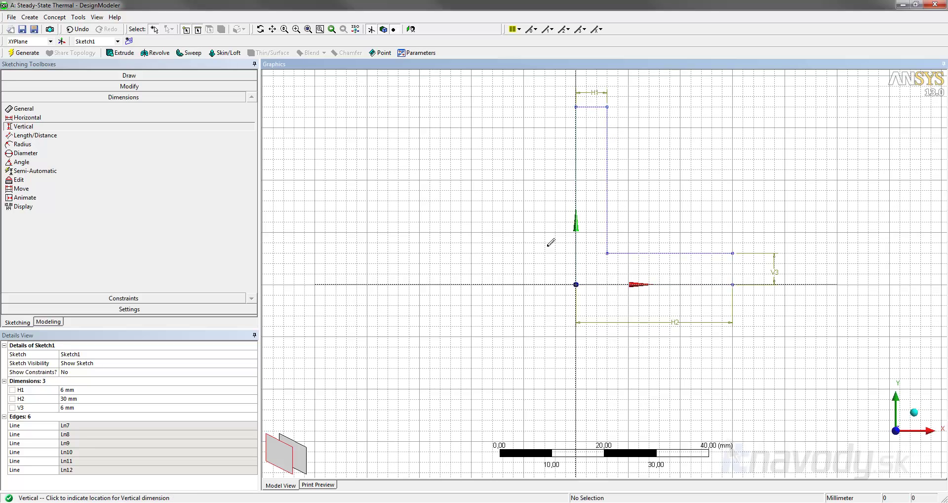
left_click(543, 241)
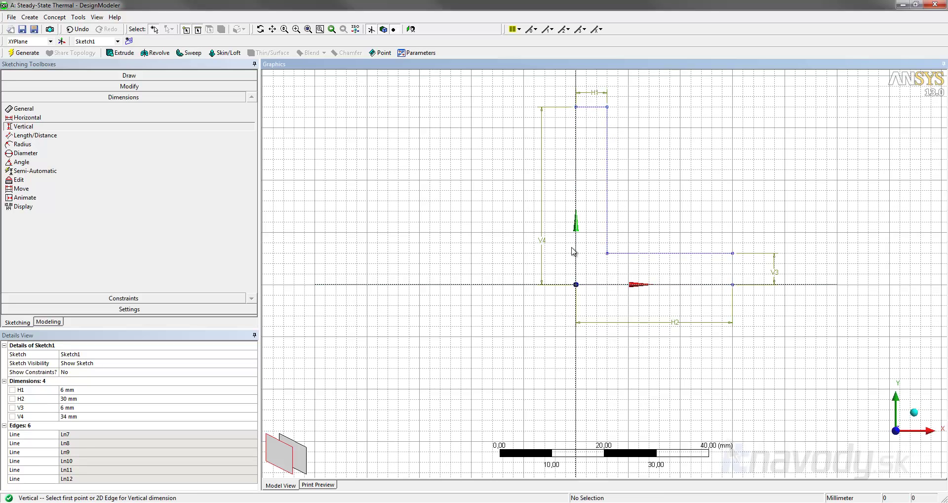
Select Sketch1 under the XYPlane in the model tree and set its H1 dimension to 8 mm.
left_click(52, 323)
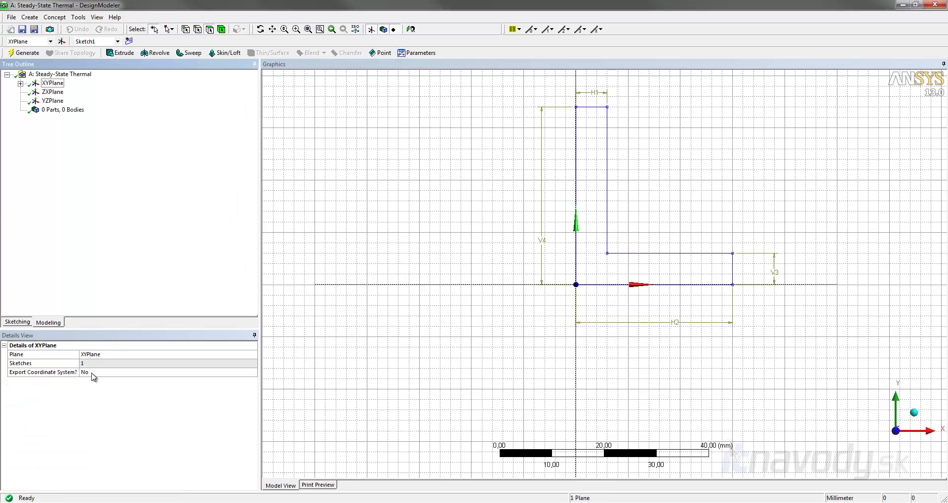
left_click(21, 83)
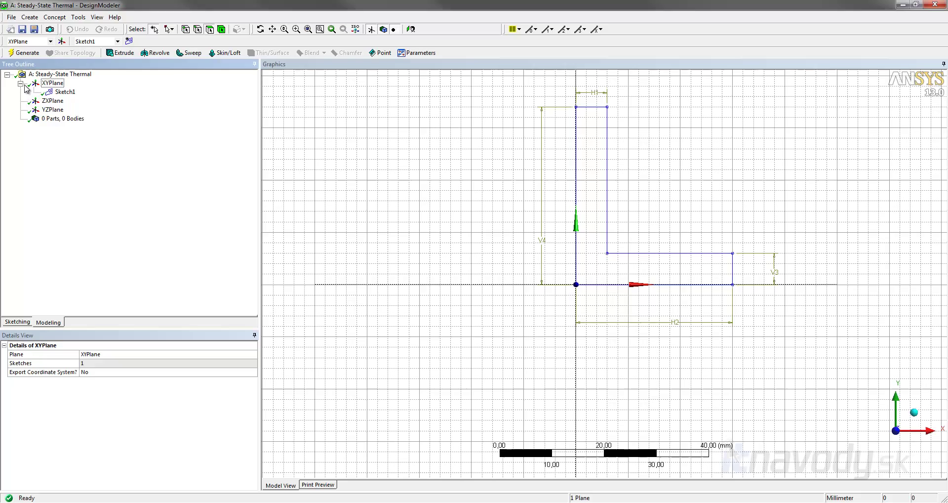
left_click(64, 92)
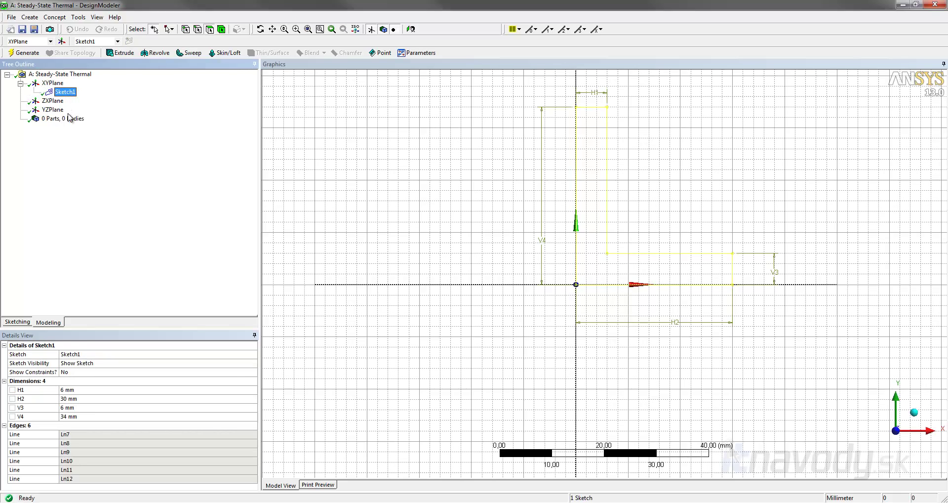
left_click(29, 390)
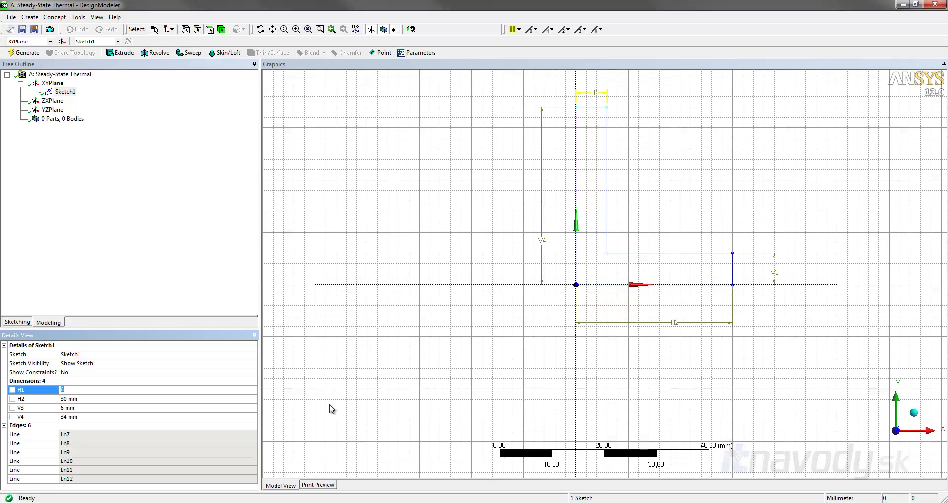
key("Return")
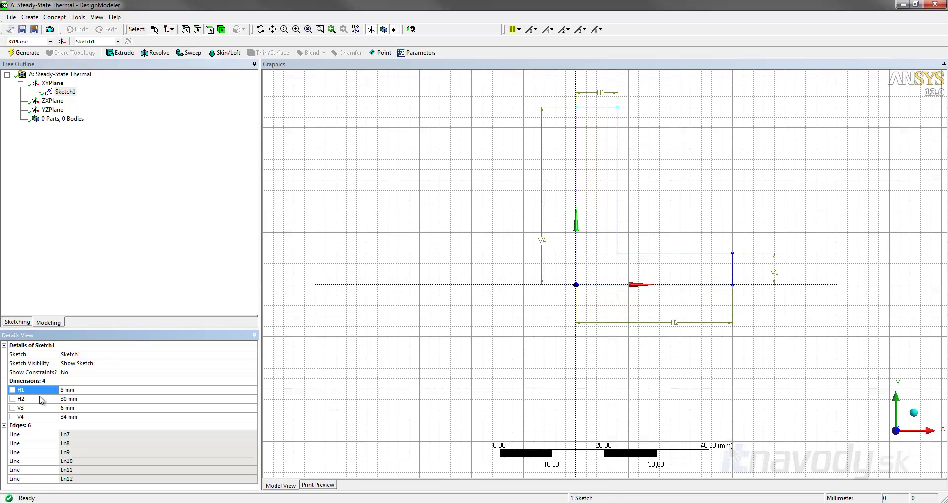
Make the horizontal dimensions design parameters, naming H1 hrubka_hore and H2 spodna_noha.
left_click(13, 390)
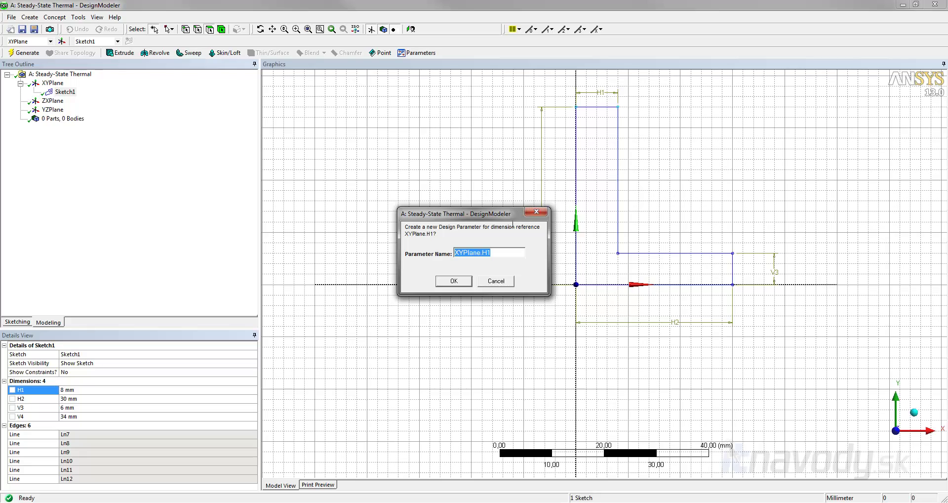
type("hrubka_hore")
left_click(454, 281)
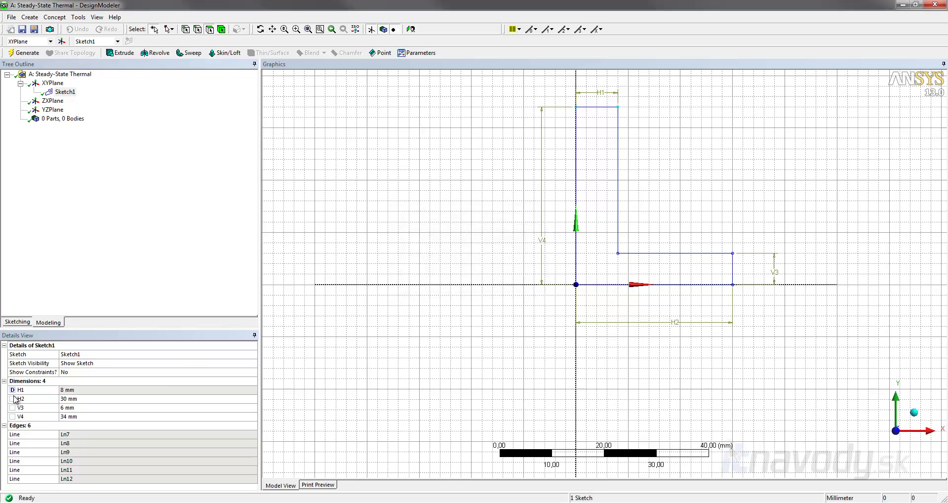
left_click(86, 399)
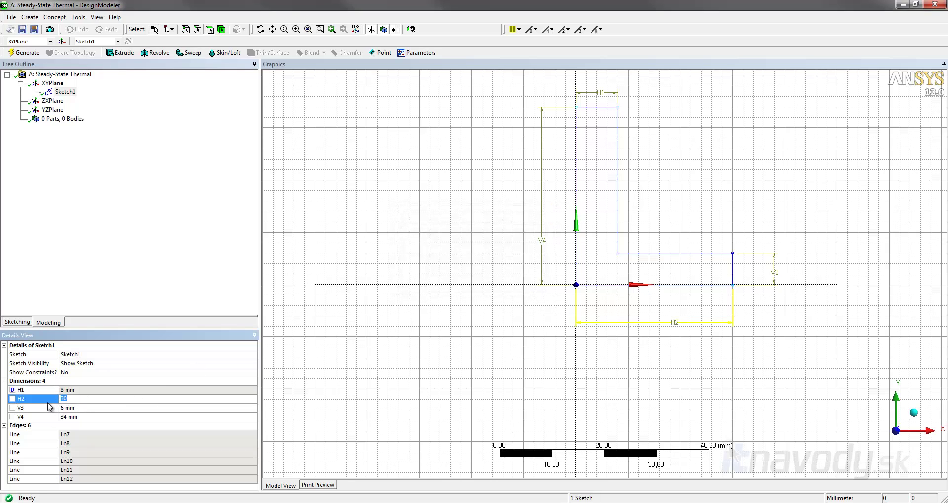
left_click(12, 399)
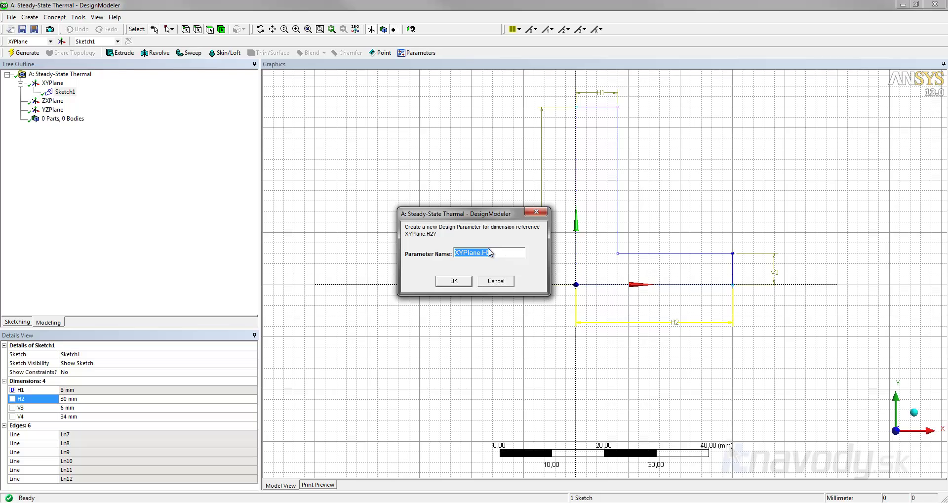
type("spodna_noha")
left_click(453, 281)
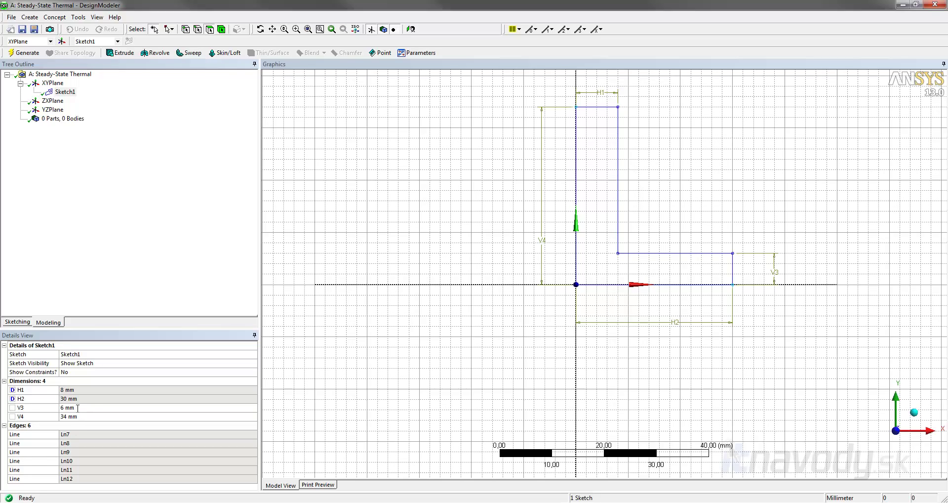
Make the vertical dimensions design parameters, naming V3 hrubka_dole and V4 horna_noha.
left_click(54, 408)
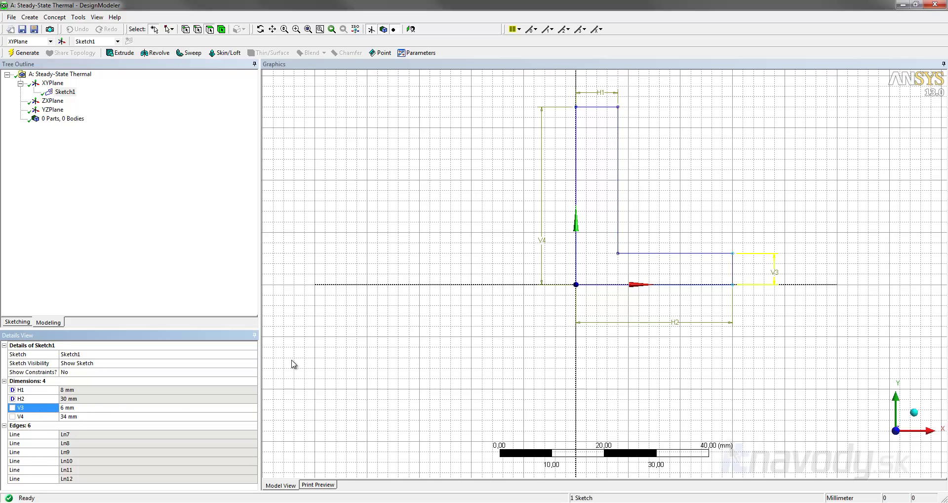
left_click(12, 408)
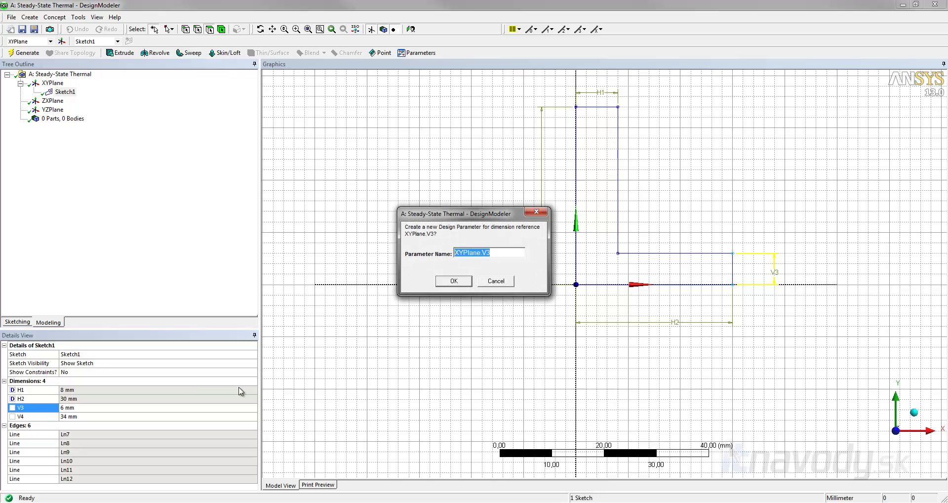
type("hrubka_dole")
key("Return")
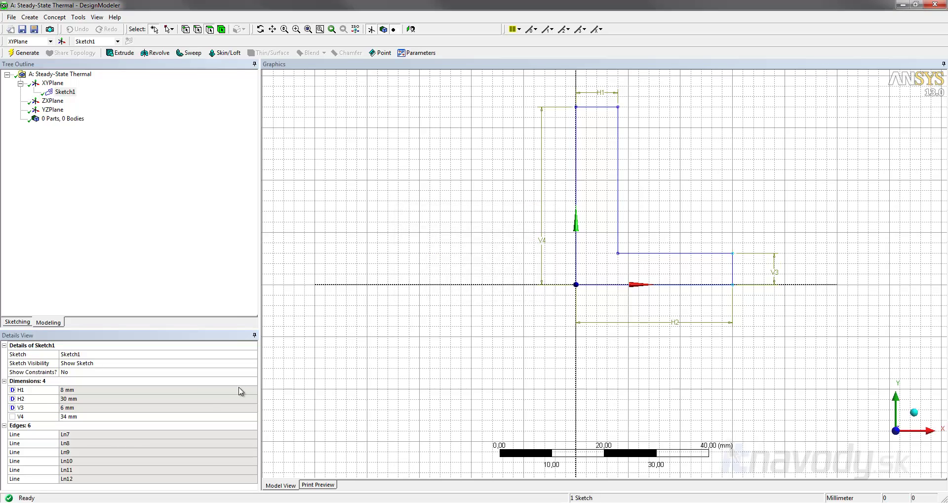
left_click(12, 416)
type("horna_noha")
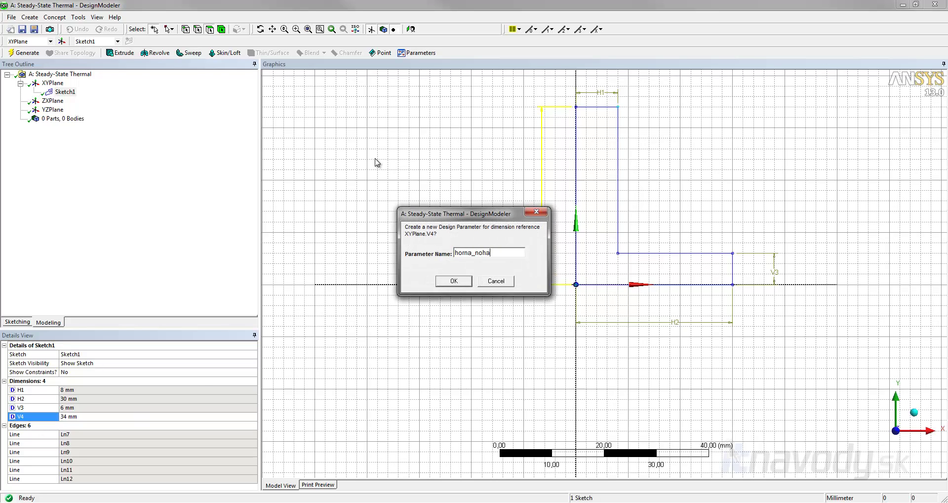
left_click(453, 280)
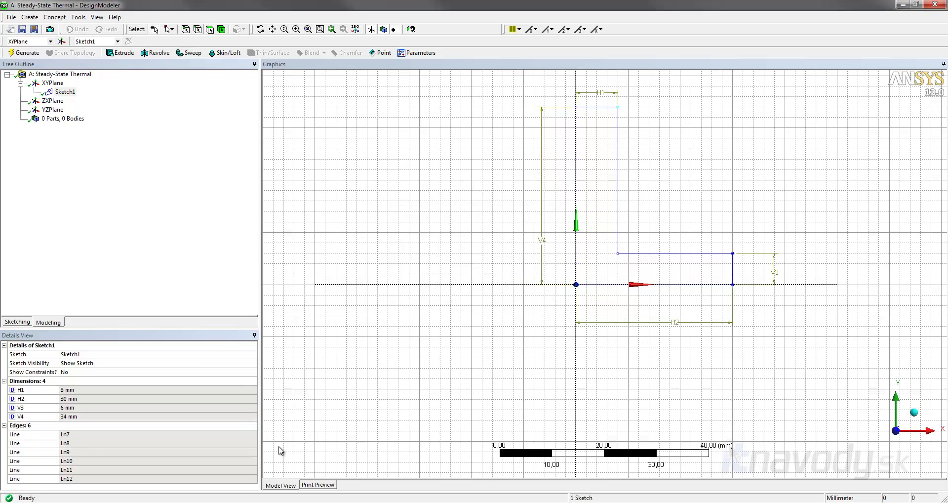
Open the parameter manager and review the design parameters and their dimension assignments.
left_click(78, 16)
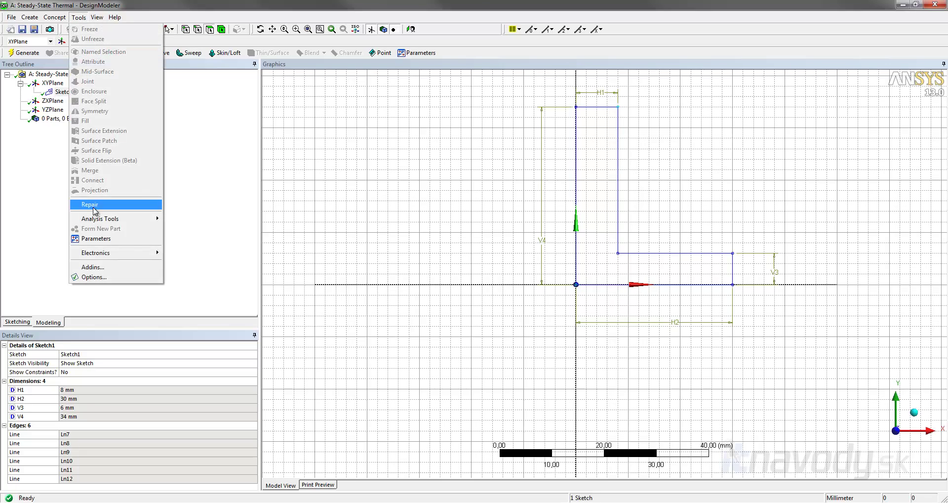
left_click(96, 238)
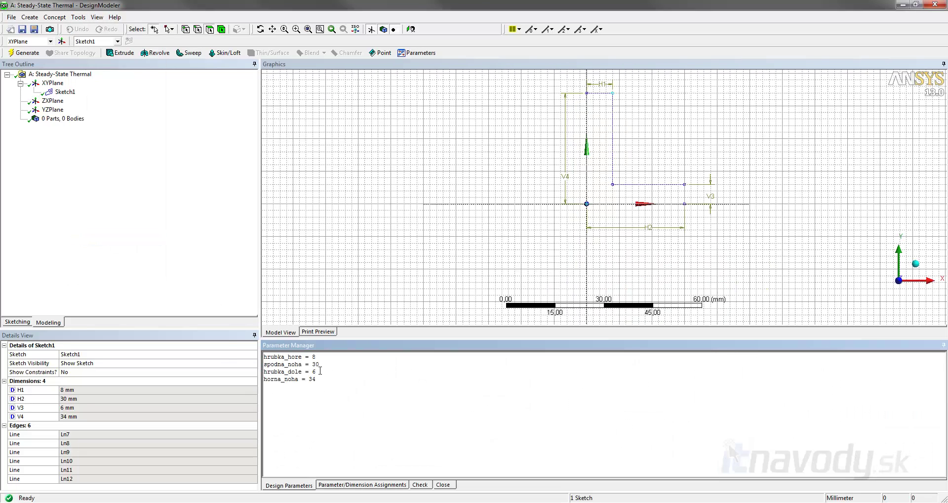
key("ctrl+a")
left_click(347, 385)
left_click(337, 486)
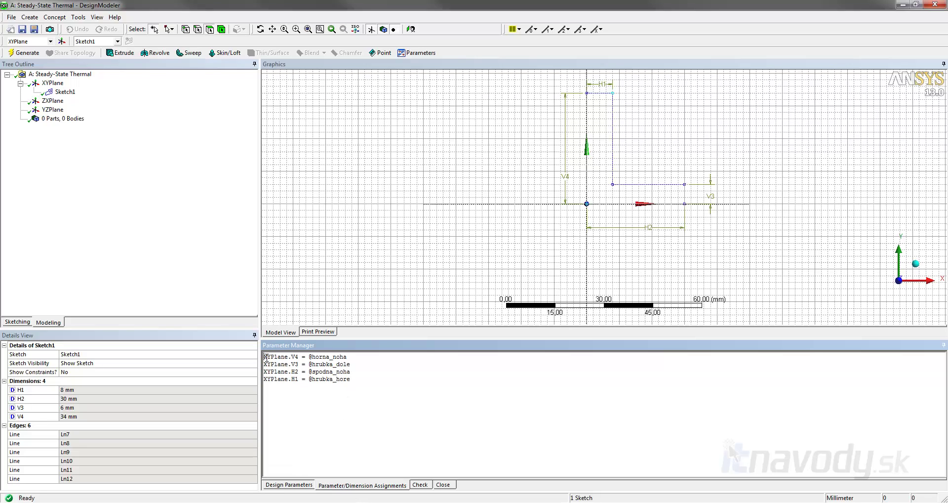
left_click_drag(265, 357, 346, 357)
left_click(352, 356)
left_click_drag(299, 357, 277, 356)
left_click_drag(350, 356, 314, 357)
left_click(348, 364)
type("1.5*")
left_click(421, 485)
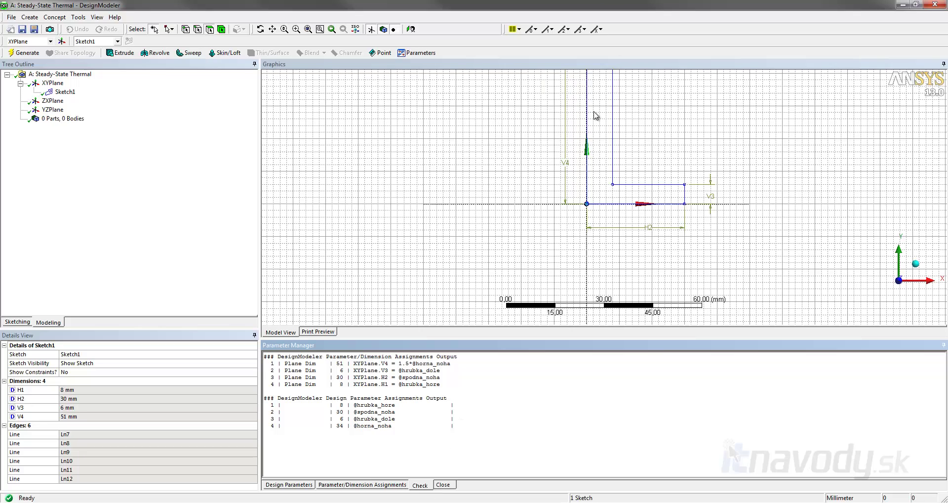
left_click(596, 131)
scroll(614, 144, "down", 3)
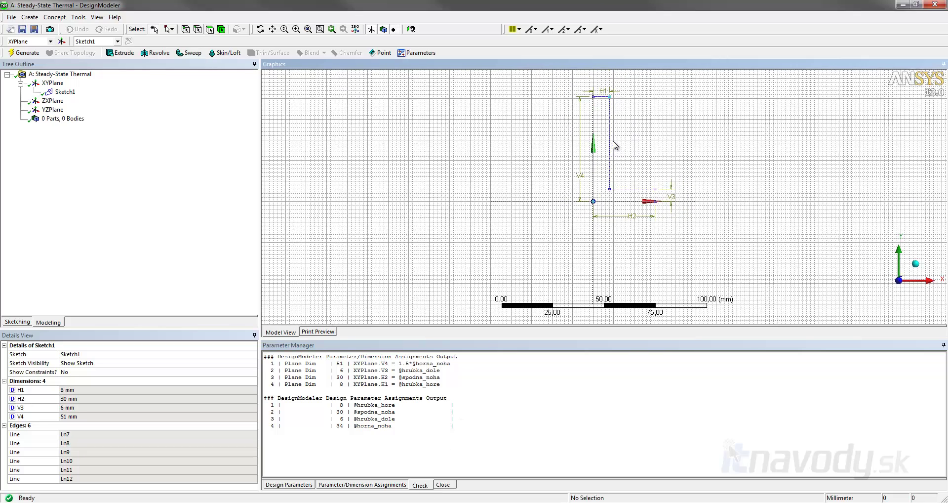
Remove the 1.5 factor from the XYPlane.V4 assignment and run the check again.
left_click(329, 484)
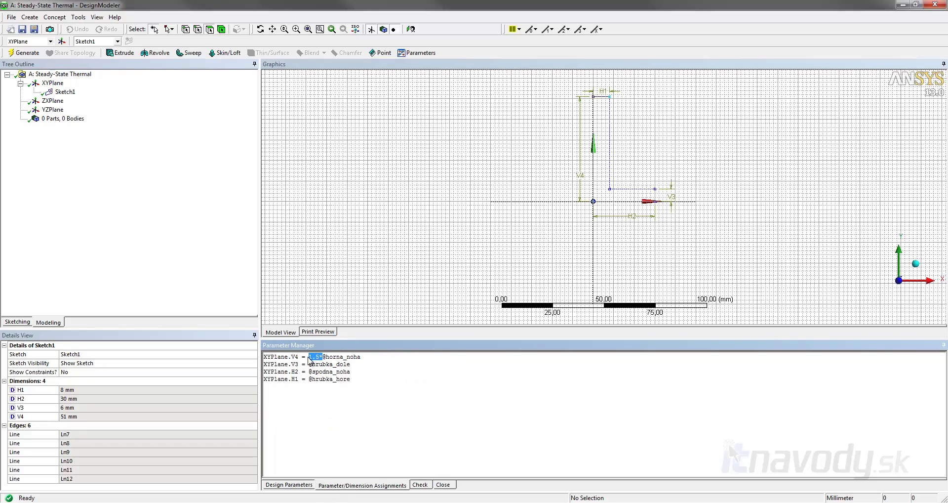
key("Delete")
left_click(419, 484)
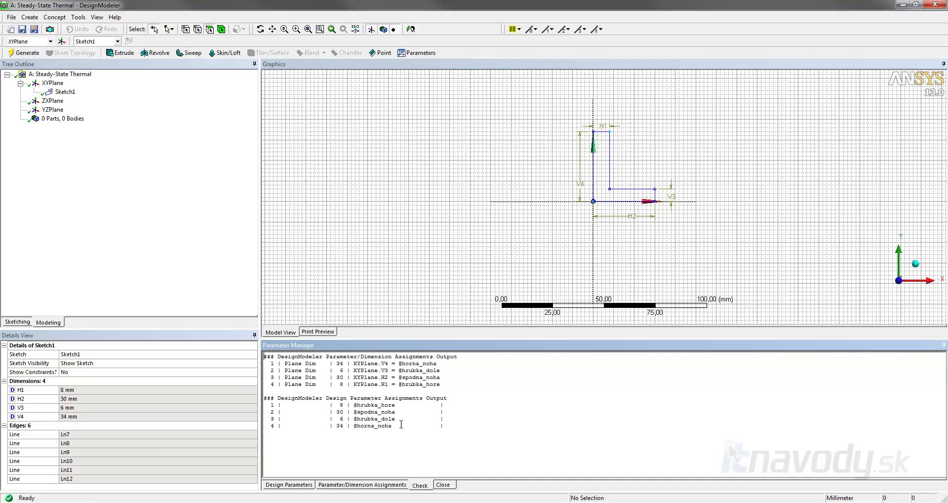
left_click(218, 229)
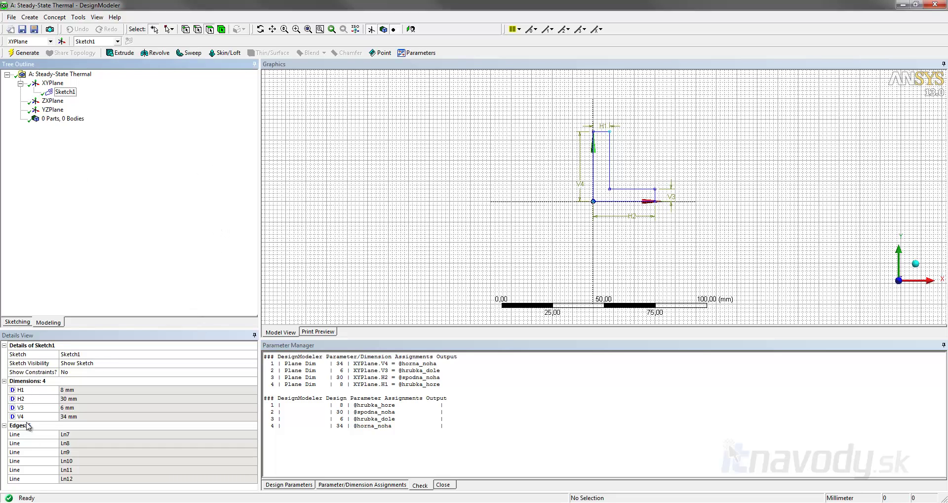
Switch to the Workbench project and open its Parameter Set.
key("alt+Tab")
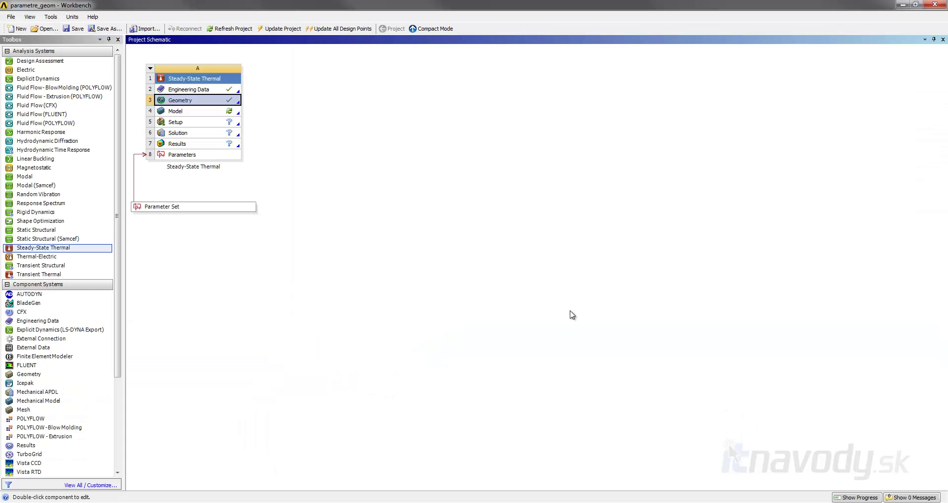
left_click(245, 215)
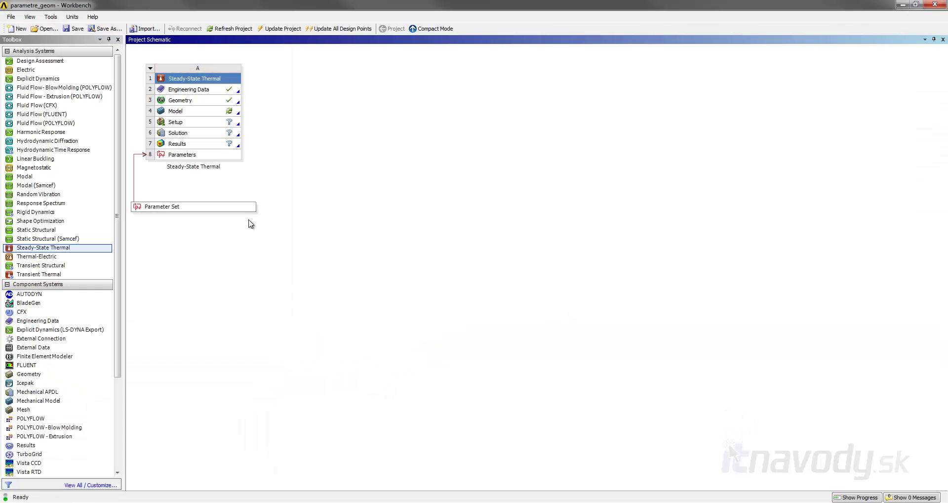
double_click(168, 208)
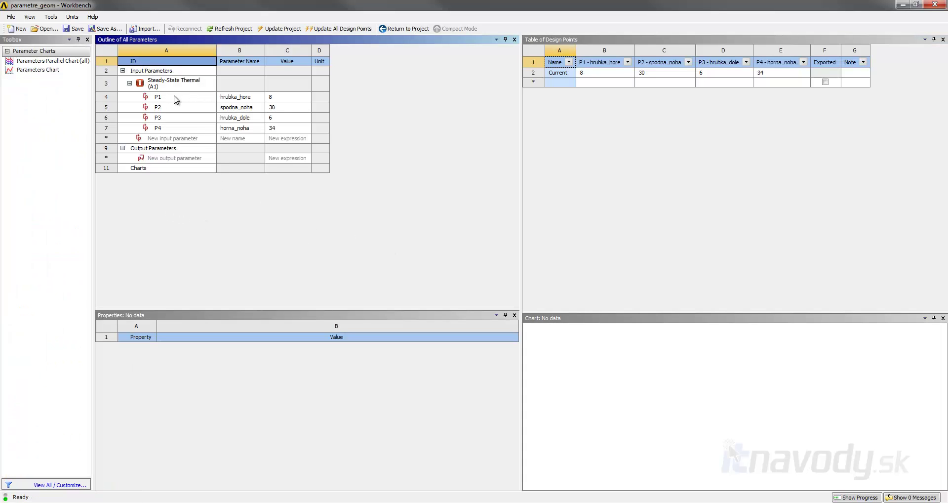
Examine the names, values and properties of input parameters P1 to P4 in the parameter outline.
left_click(163, 98)
left_click(163, 108)
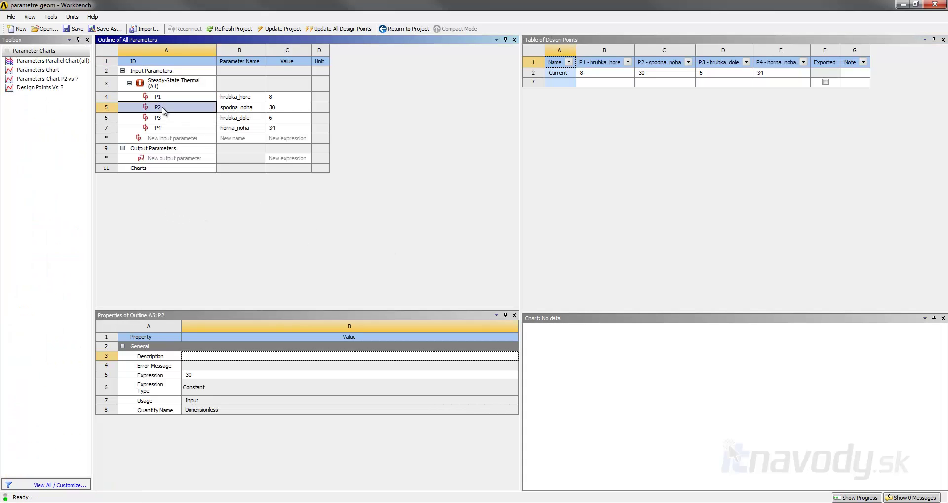
left_click(164, 117)
left_click(165, 128)
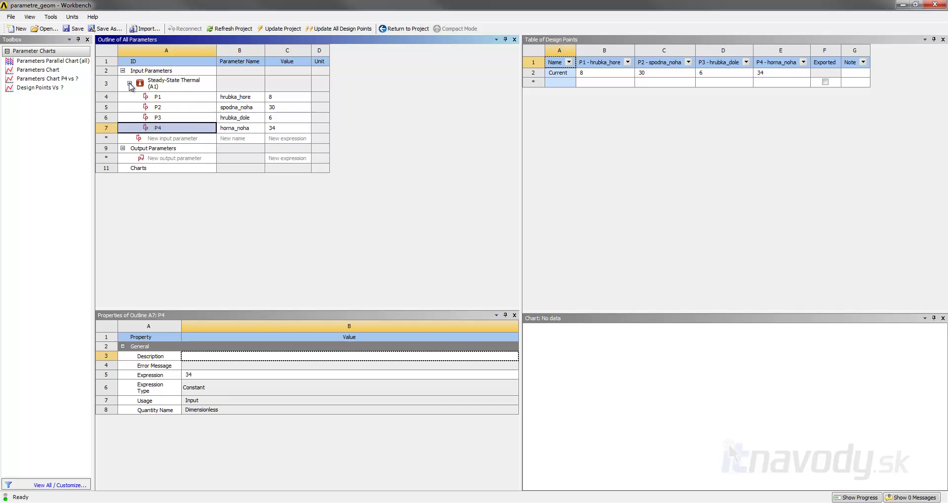
left_click(171, 97)
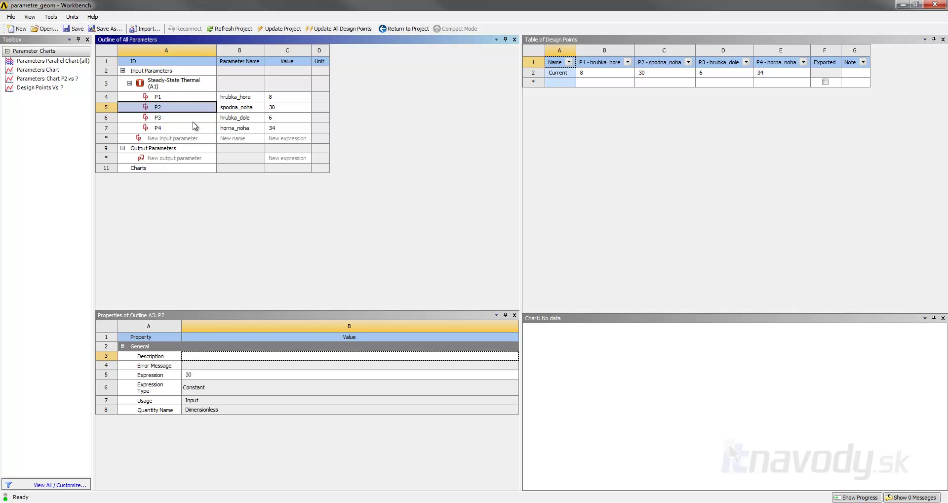
left_click(252, 99)
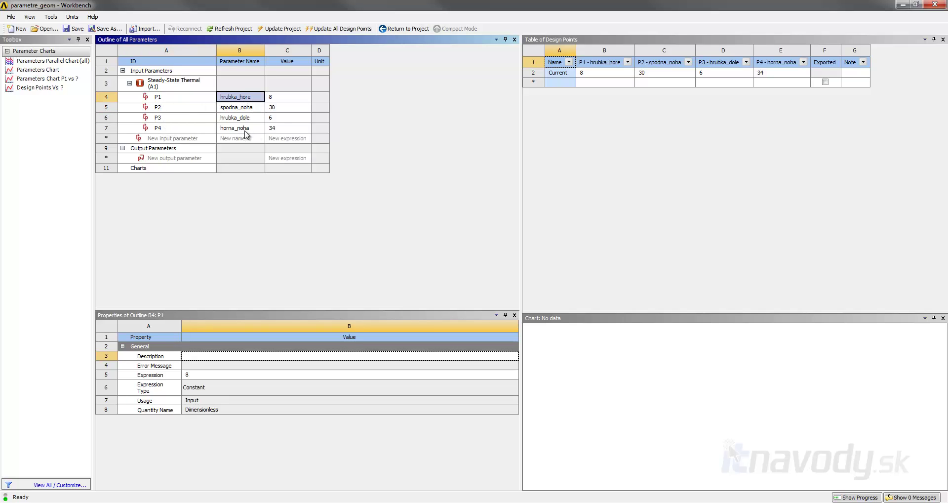
left_click(246, 118)
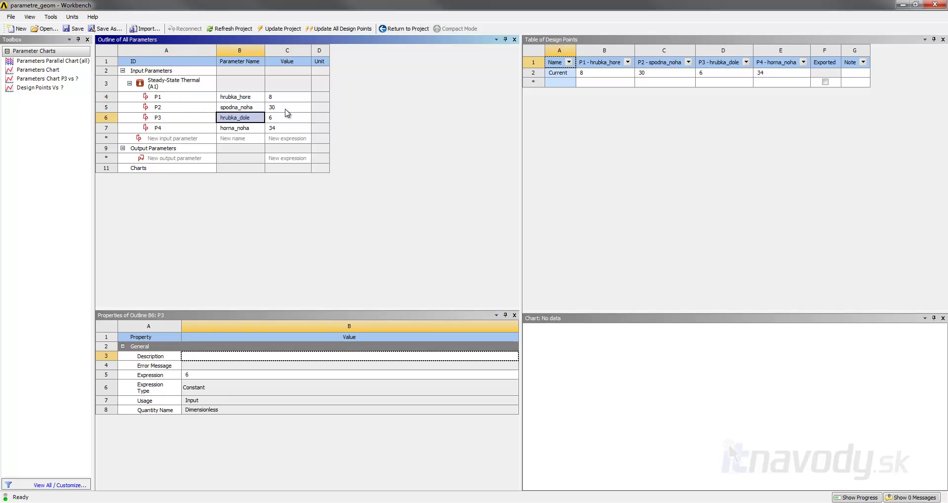
left_click(244, 97)
left_click(250, 119)
left_click(247, 98)
Link the thickness parameter P1 (hrubka_hore) to hrubka_dole by setting its expression to P3.
left_click(180, 98)
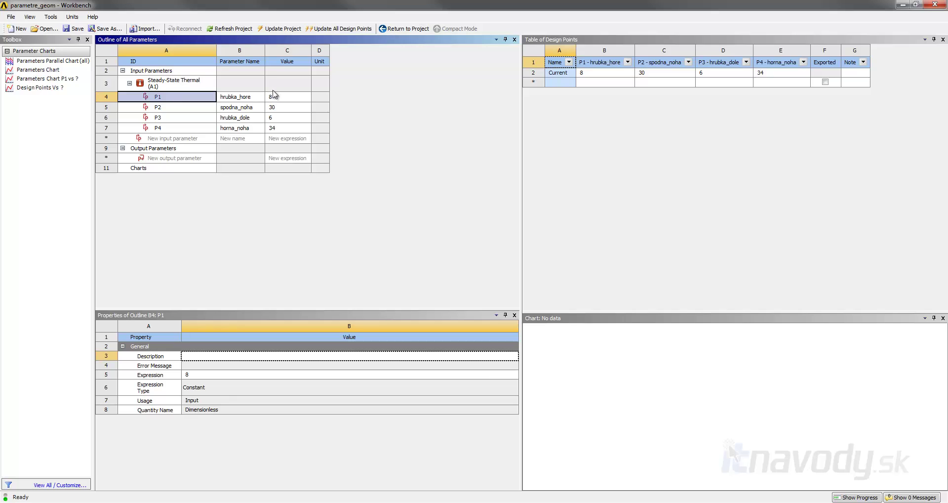
left_click(191, 375)
left_click(194, 375)
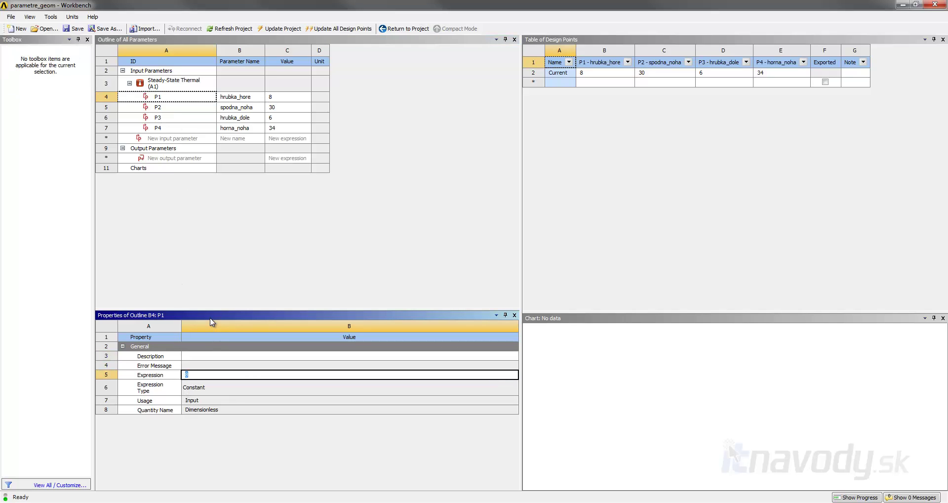
type("P3")
key("Return")
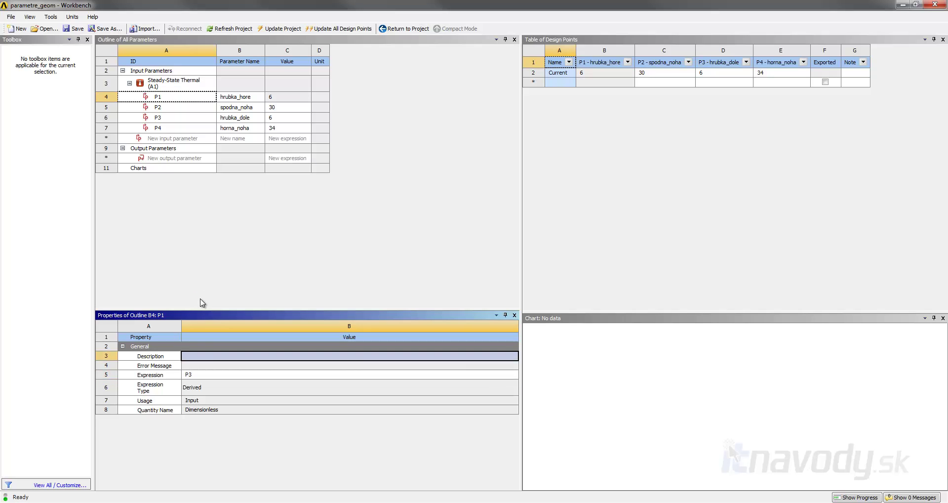
left_click(203, 99)
left_click(171, 119)
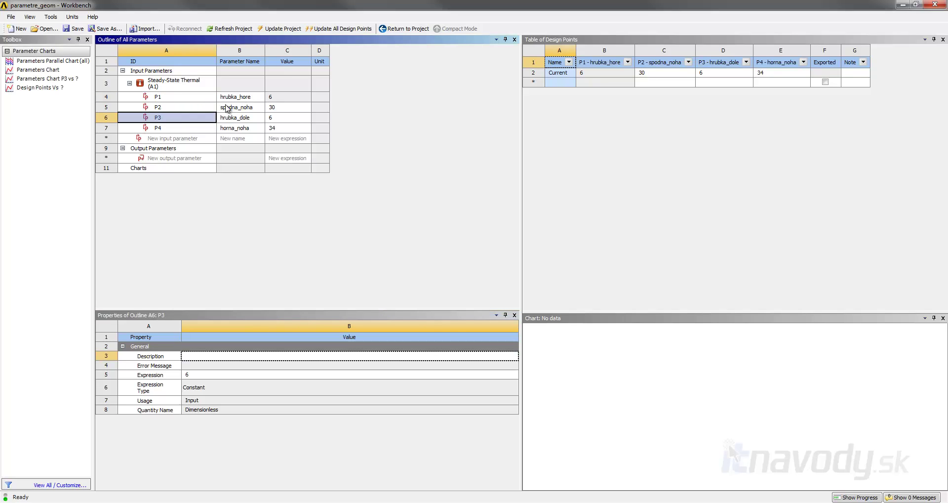
Set the value of parameter P3 (hrubka_dole) to 8 to test its link with hrubka_hore.
left_click(285, 119)
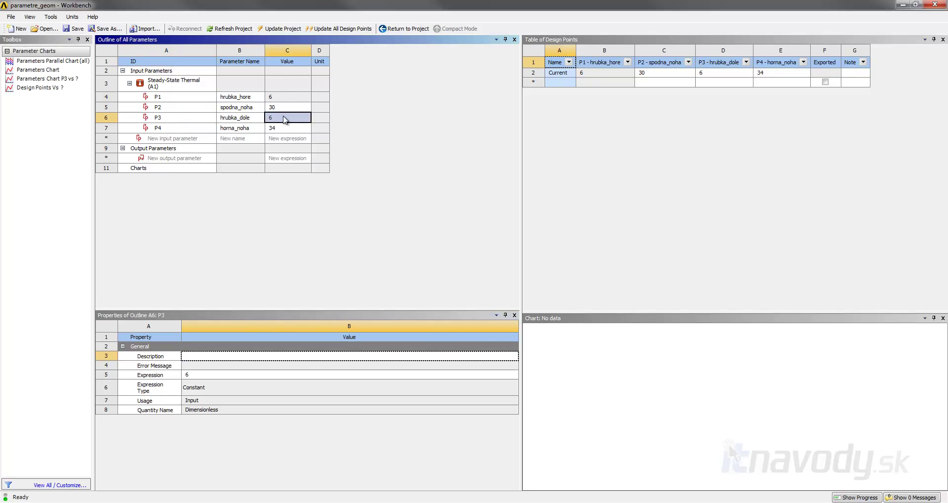
left_click(270, 119)
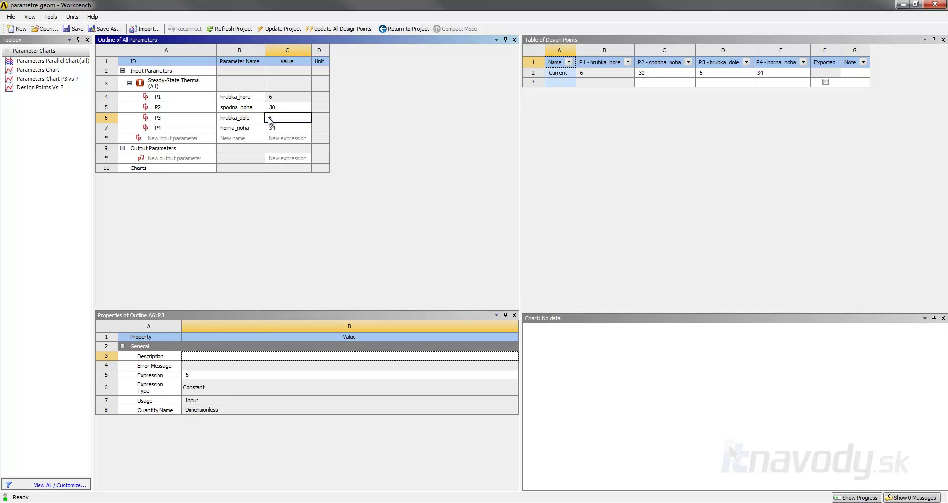
type("8")
key("Return")
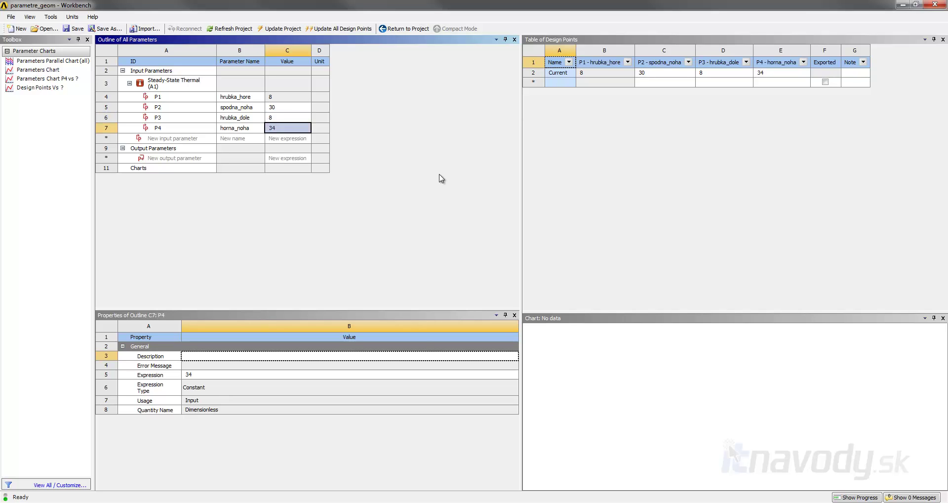
Set the value of parameter P3 (hrubka_dole) to 4.
left_click(282, 118)
type("4")
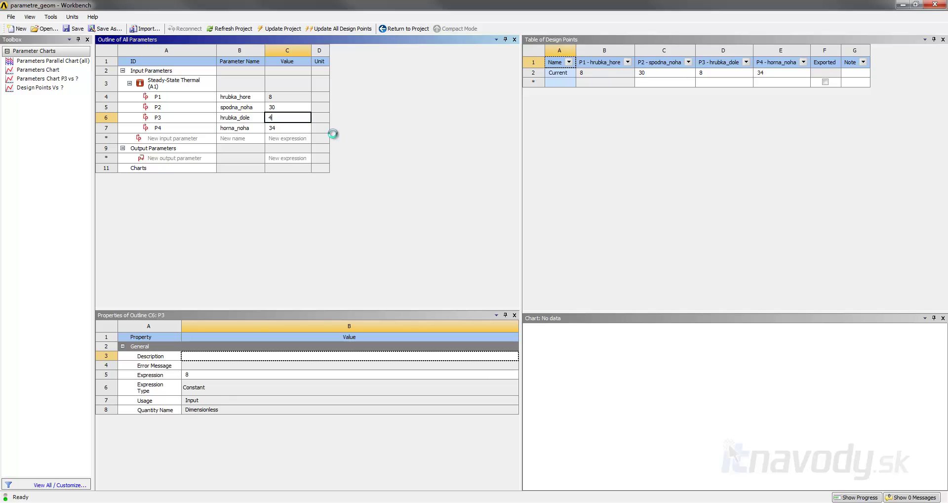
key("Return")
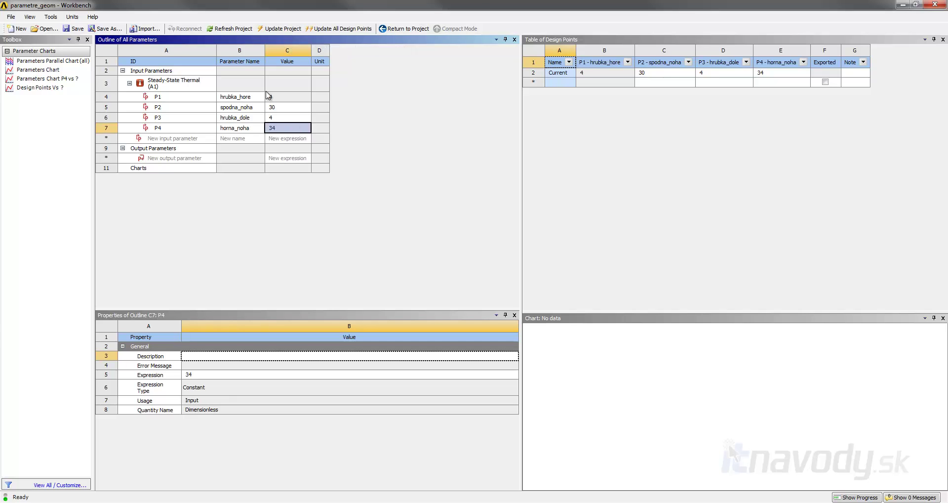
Set horna_noha (P4) to 20 and spodna_noha (P2) to 15, and update the project with the new values.
type("20")
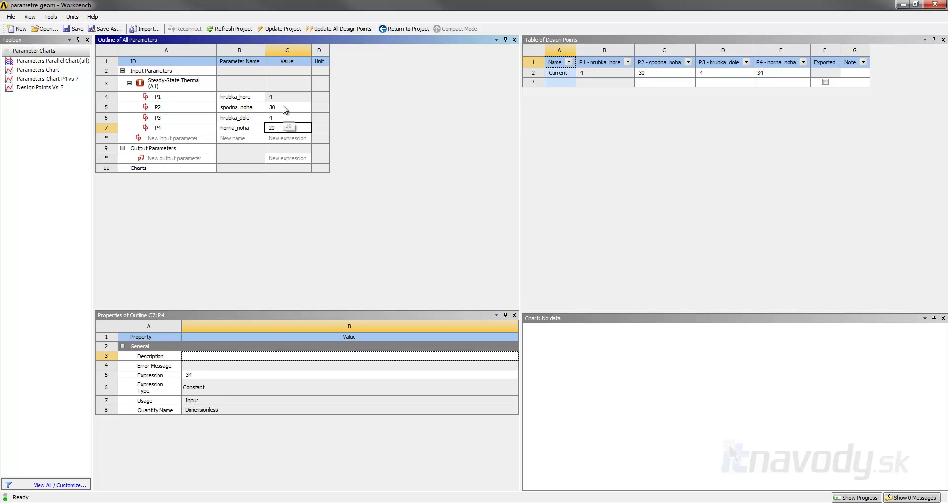
key("Return")
left_click(286, 107)
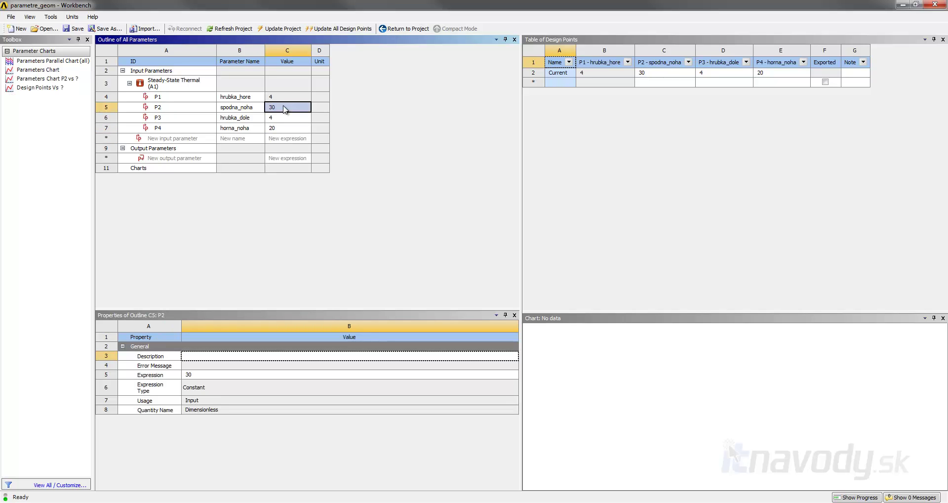
type("15")
key("Return")
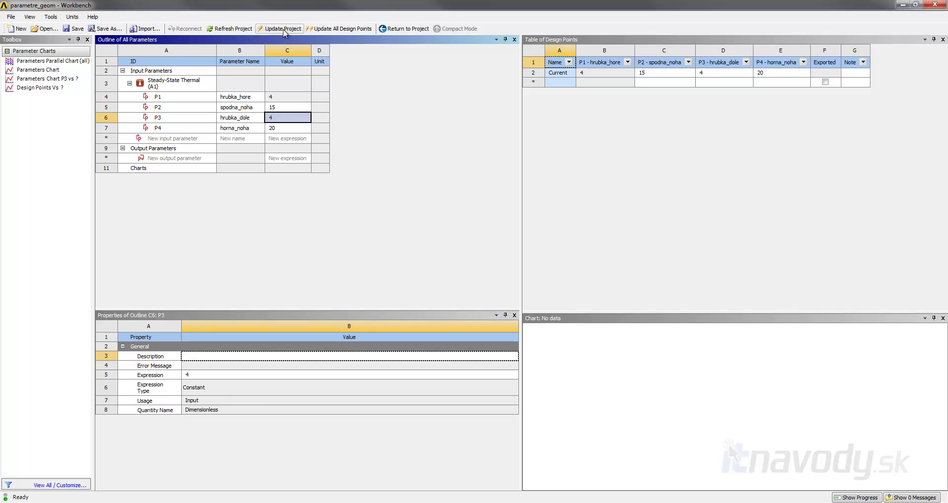
left_click(285, 30)
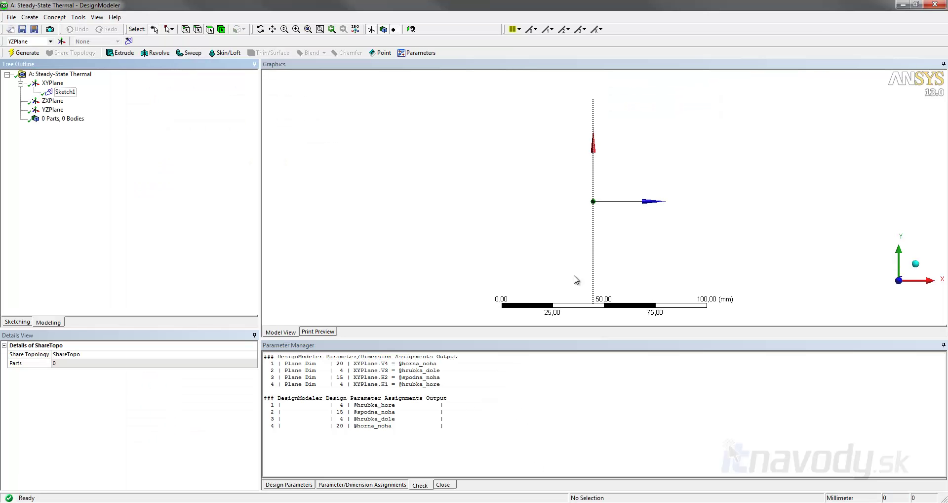
In DesignModeler, select Sketch1 under XYPlane and view it face-on to inspect the updated L-shaped profile.
left_click(412, 28)
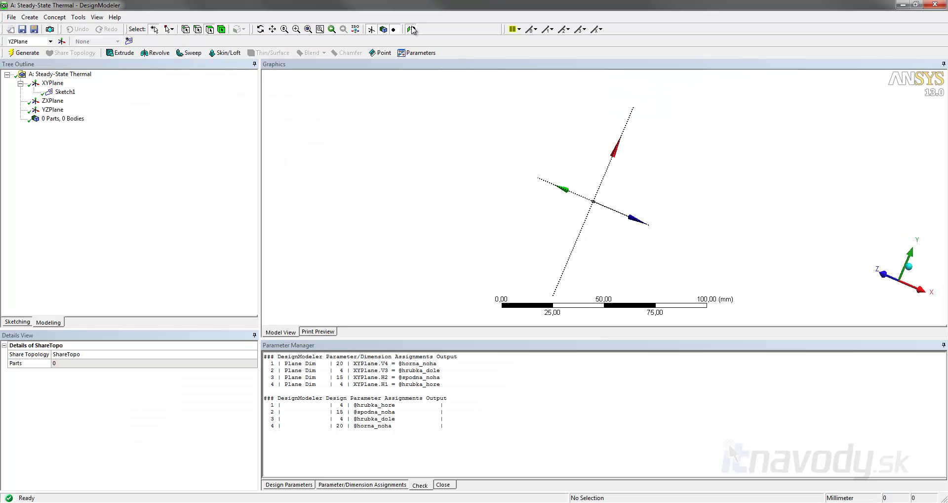
left_click(70, 97)
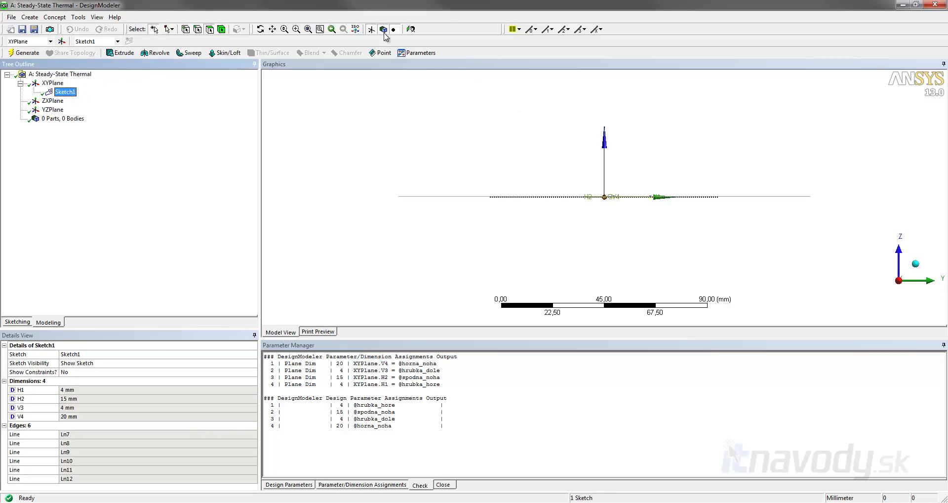
left_click(412, 28)
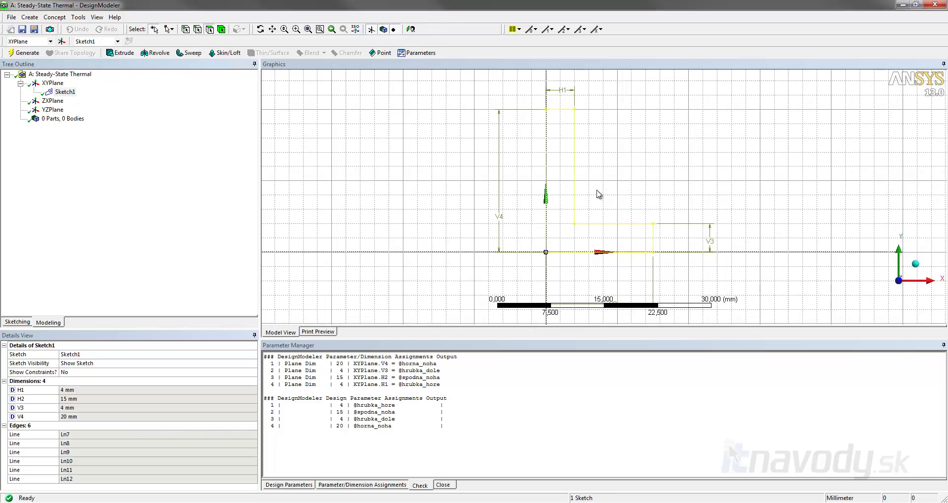
Review the parameter/dimension assignments and the design parameter values in the Parameter Manager.
left_click(327, 486)
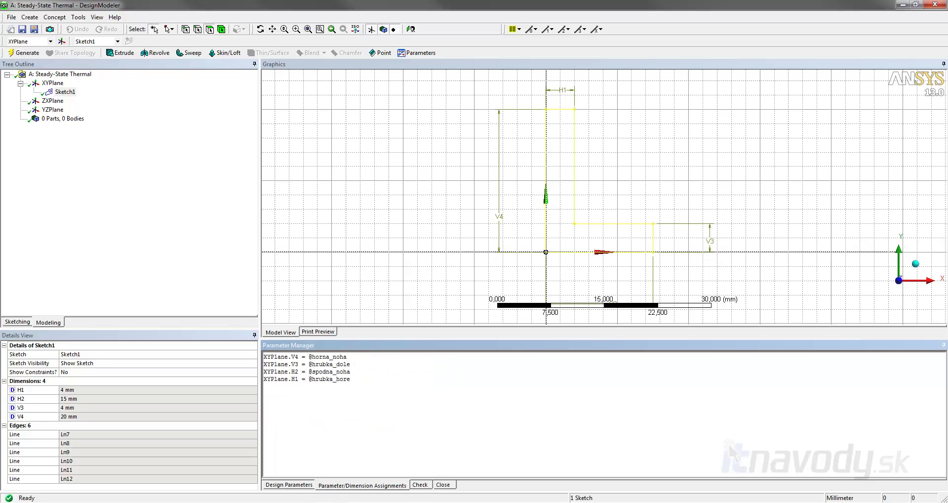
left_click(302, 484)
left_click_drag(319, 361, 346, 384)
left_click(379, 384)
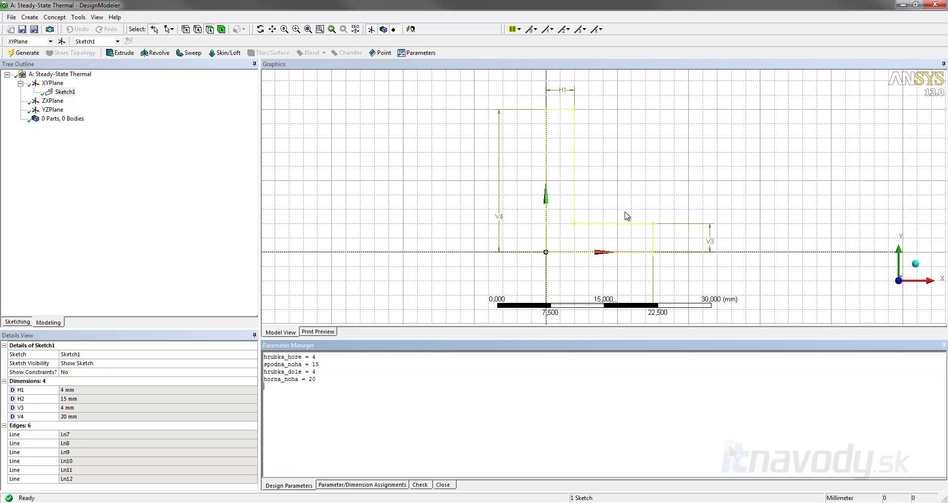
left_click(133, 169)
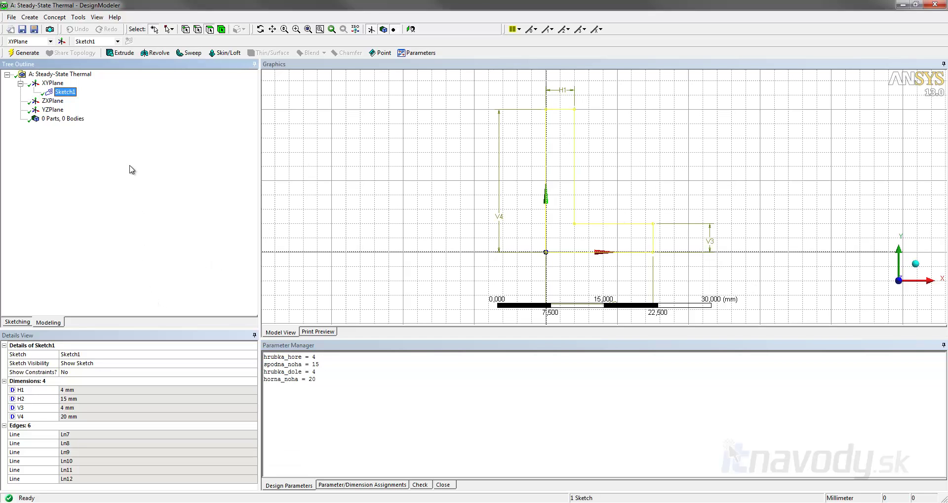